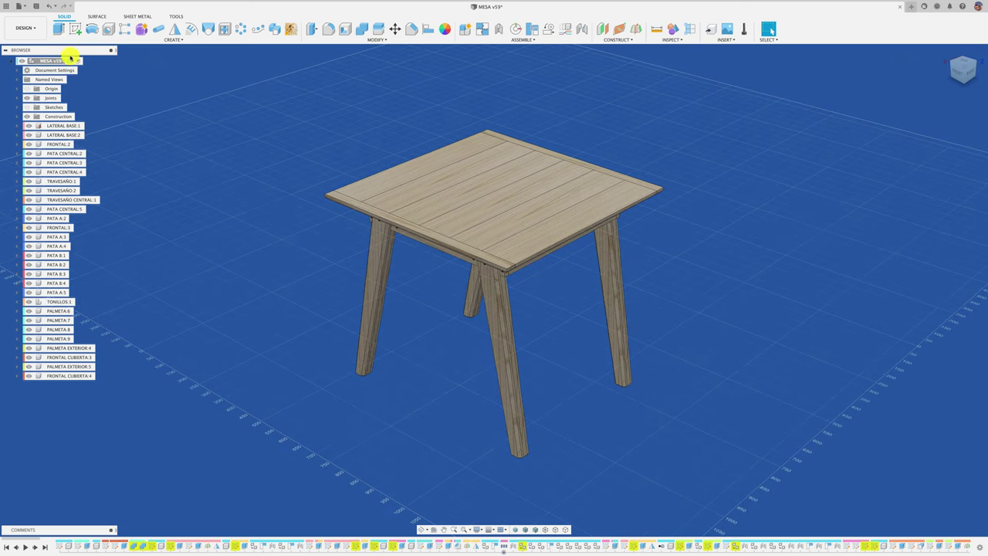
Create a drawing of the full MESA assembly using ISO standard, mm units and an A3 sheet.
click(25, 28)
click(91, 129)
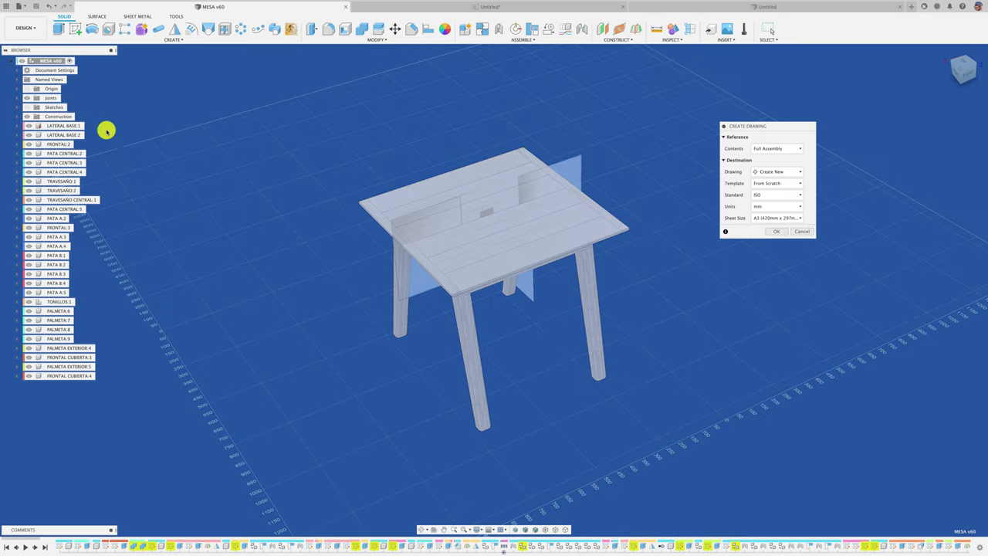
click(775, 233)
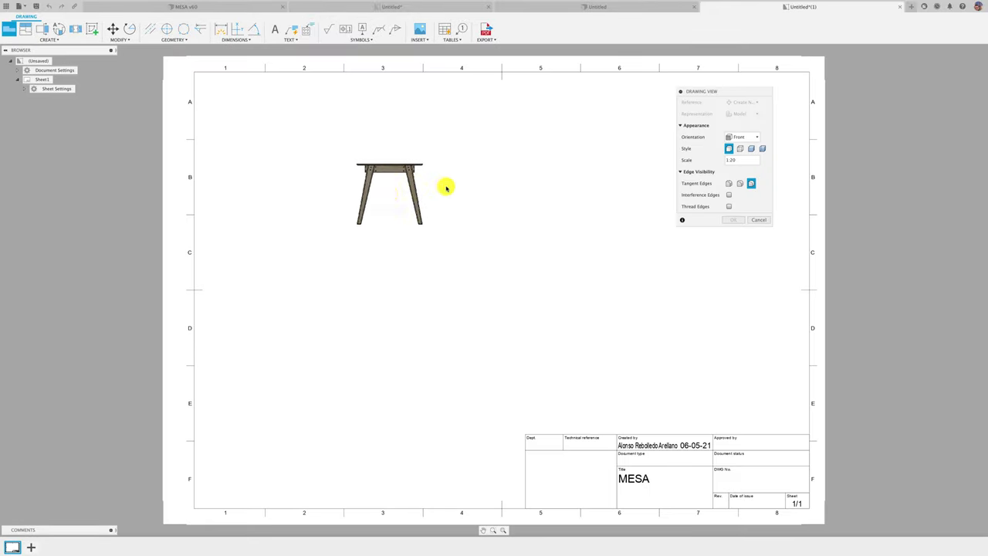
Place a base view of the table with Right orientation on the sheet.
click(746, 137)
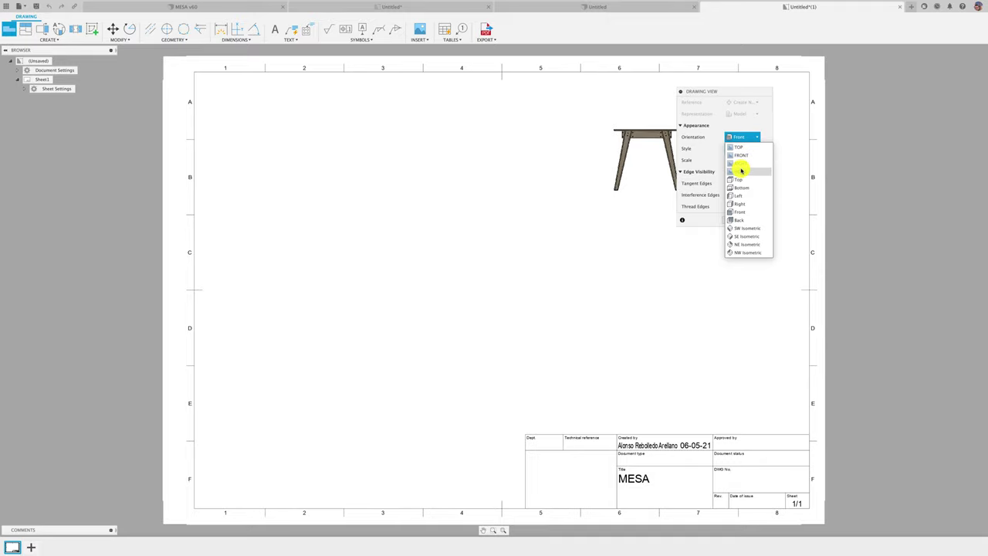
click(741, 164)
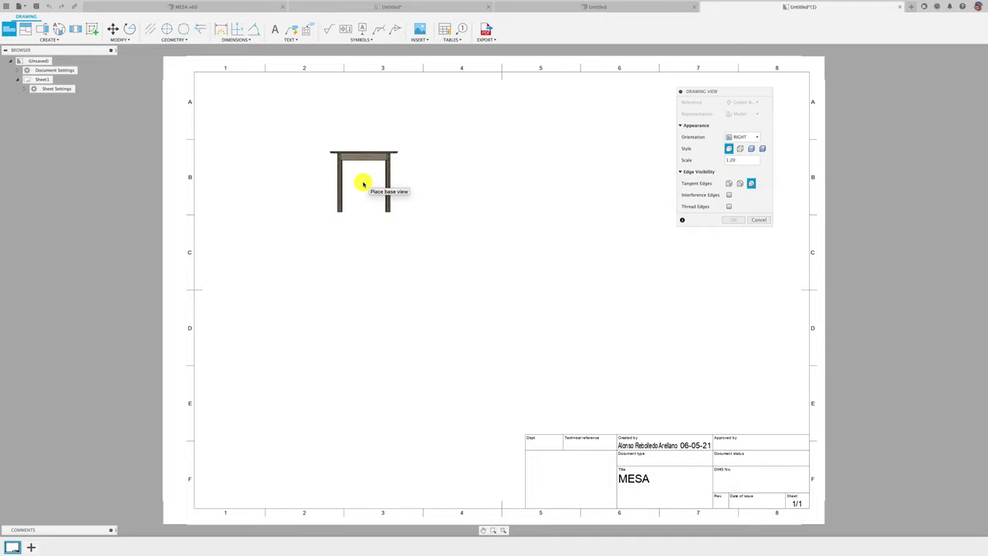
scroll(394, 192, down, 2)
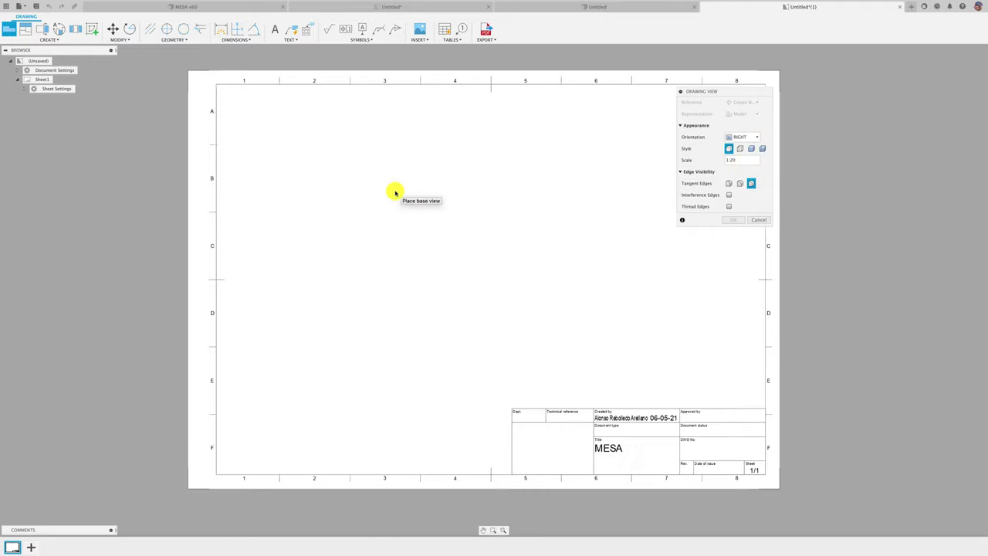
scroll(394, 192, down, 2)
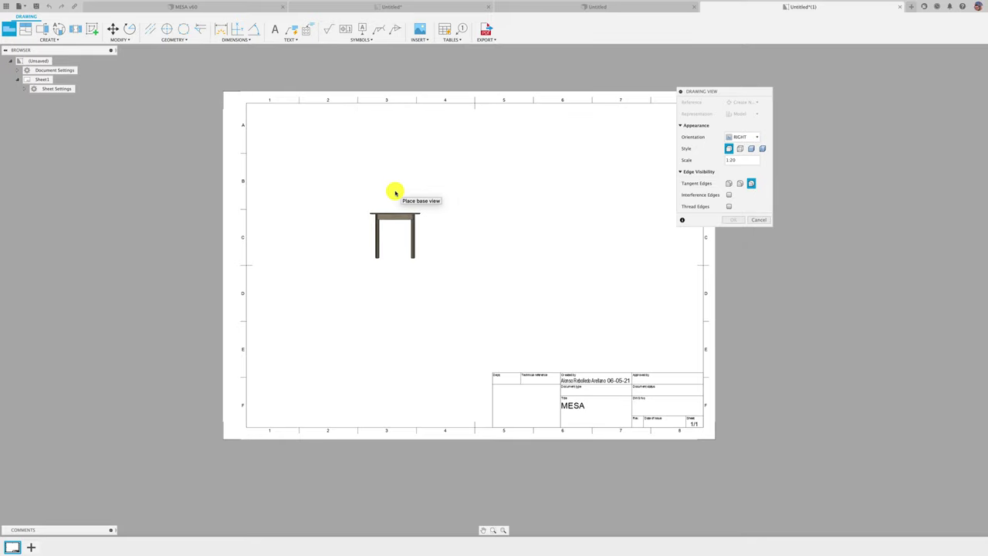
click(416, 153)
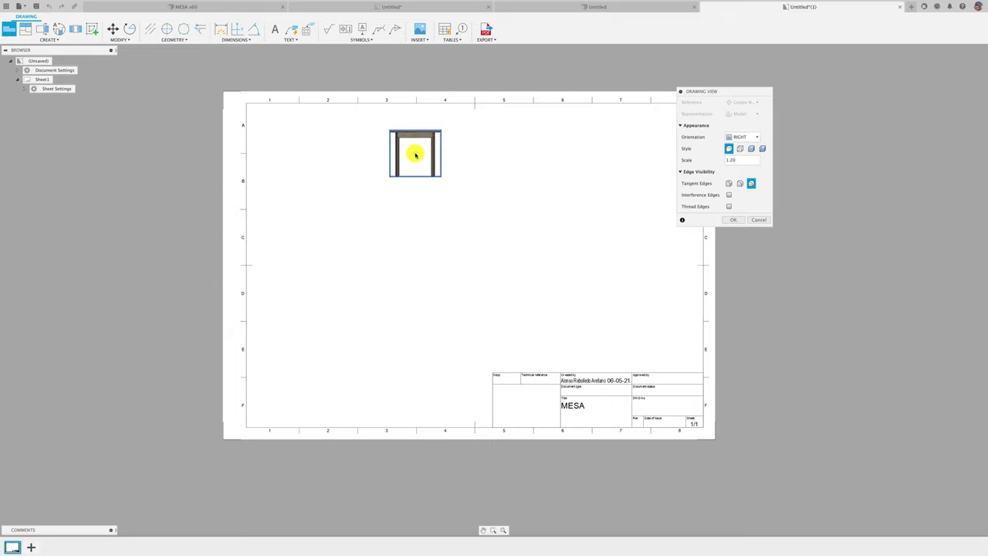
Set the base view scale to 1:4.
click(765, 160)
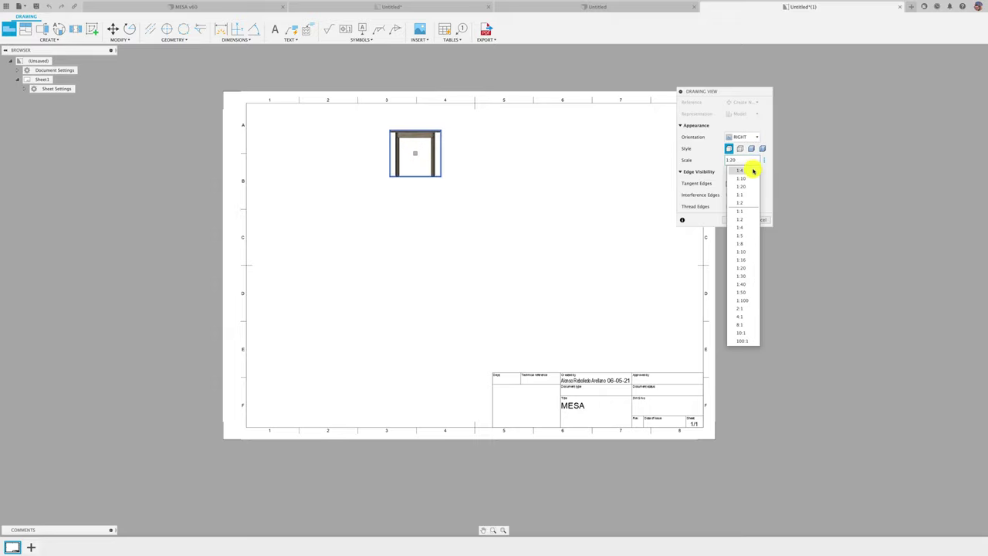
click(752, 194)
scroll(548, 202, down, 3)
scroll(545, 204, down, 1)
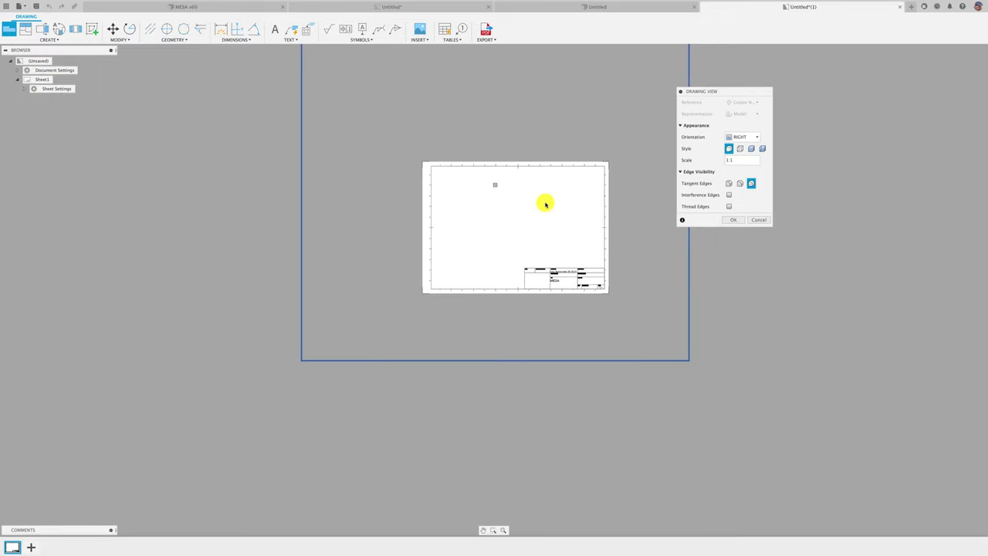
click(763, 161)
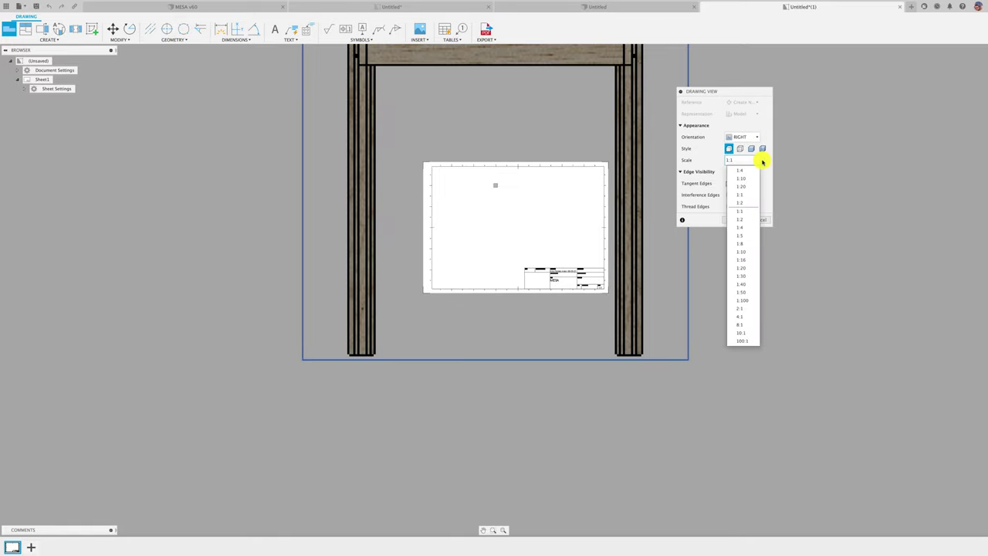
click(741, 228)
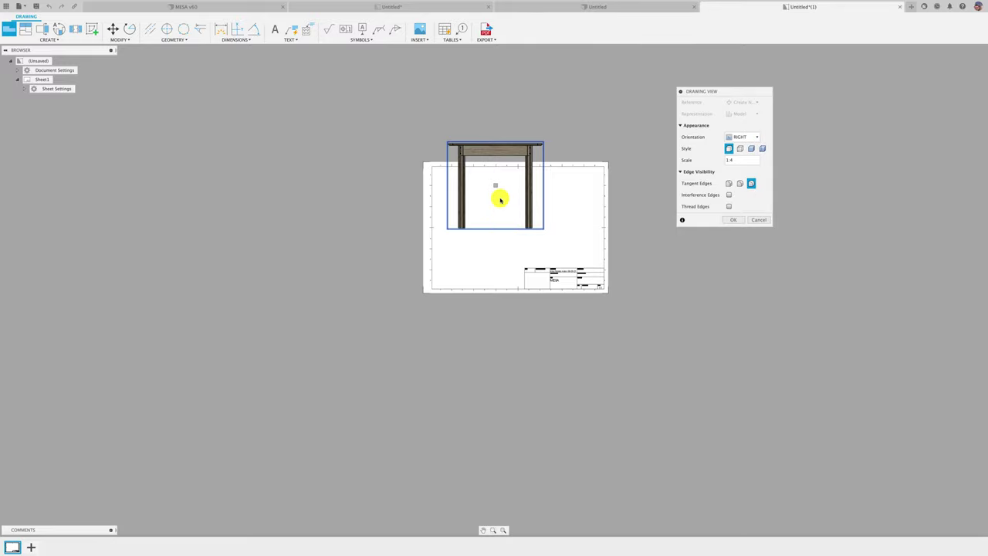
scroll(501, 198, up, 1)
scroll(502, 198, up, 2)
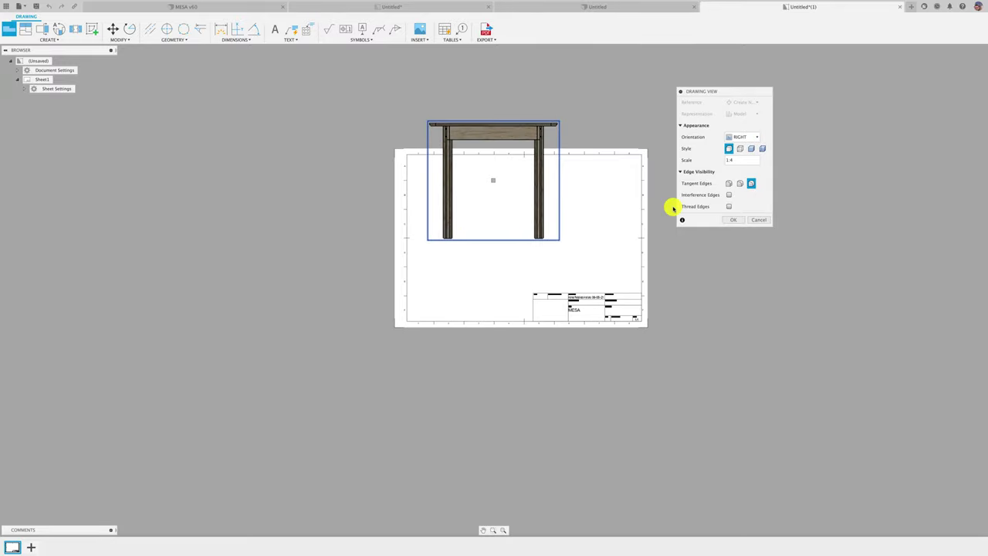
Make the view shaded with tangent edges hidden, and finish the base view.
click(728, 184)
click(751, 148)
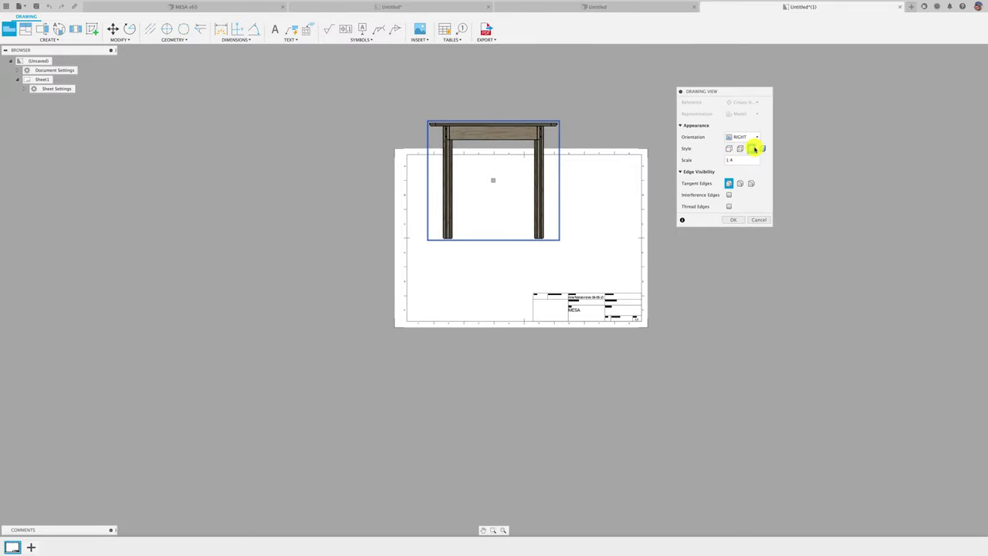
click(750, 185)
click(729, 184)
click(733, 221)
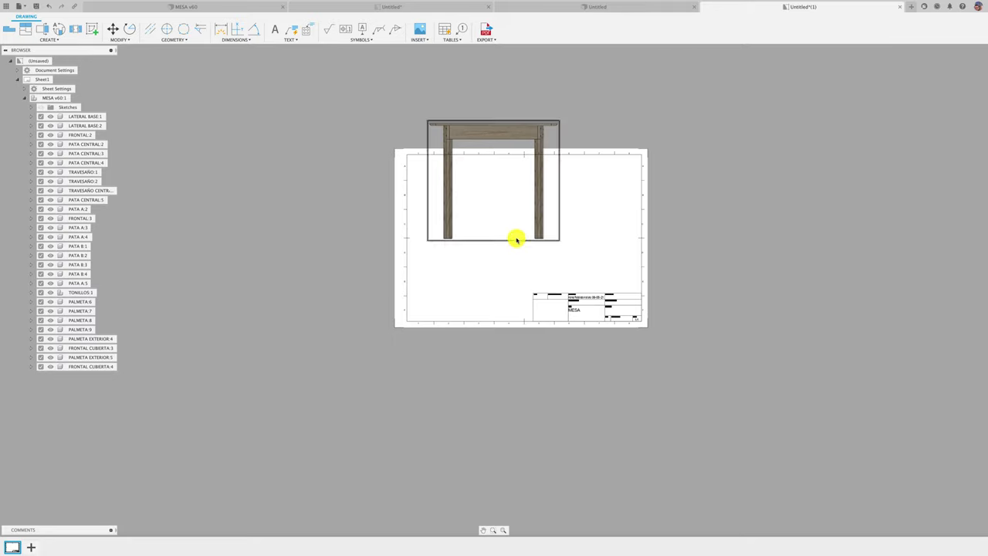
Drag the right-side table view to the sheet centre above the title block, then deselect it.
click(506, 216)
drag(493, 180, 506, 230)
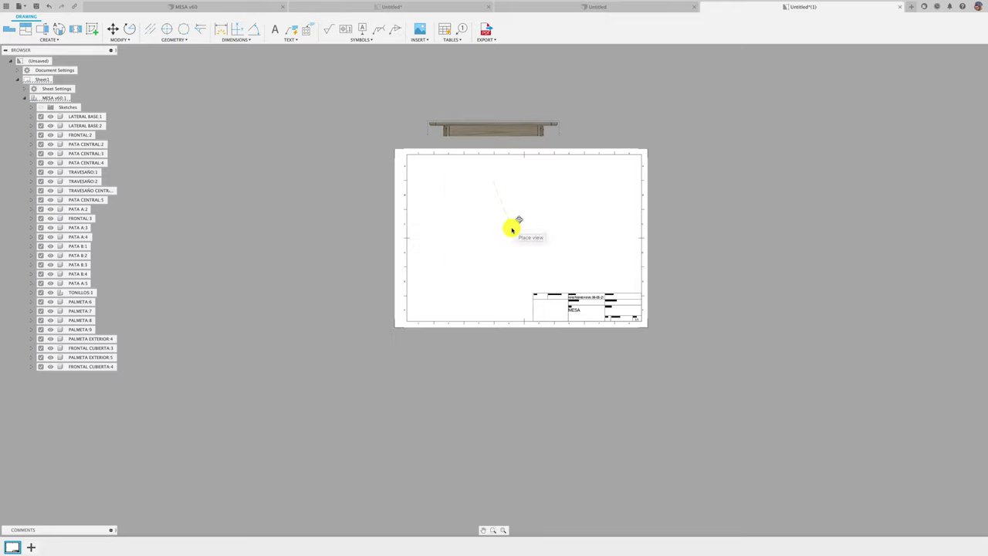
mouse_move(508, 230)
mouse_down()
mouse_move(523, 233)
mouse_move(512, 228)
mouse_up()
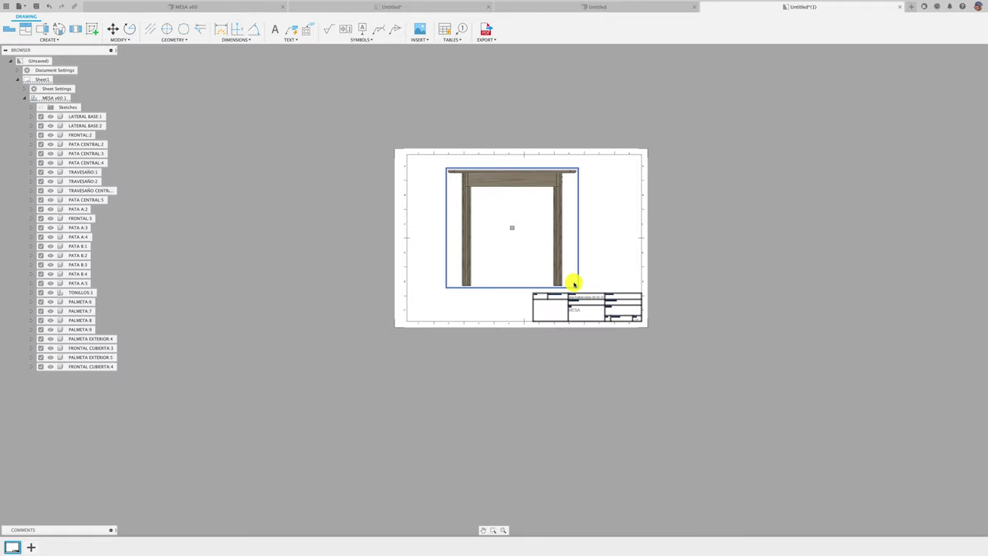
scroll(523, 223, up, 1)
drag(523, 223, 517, 238)
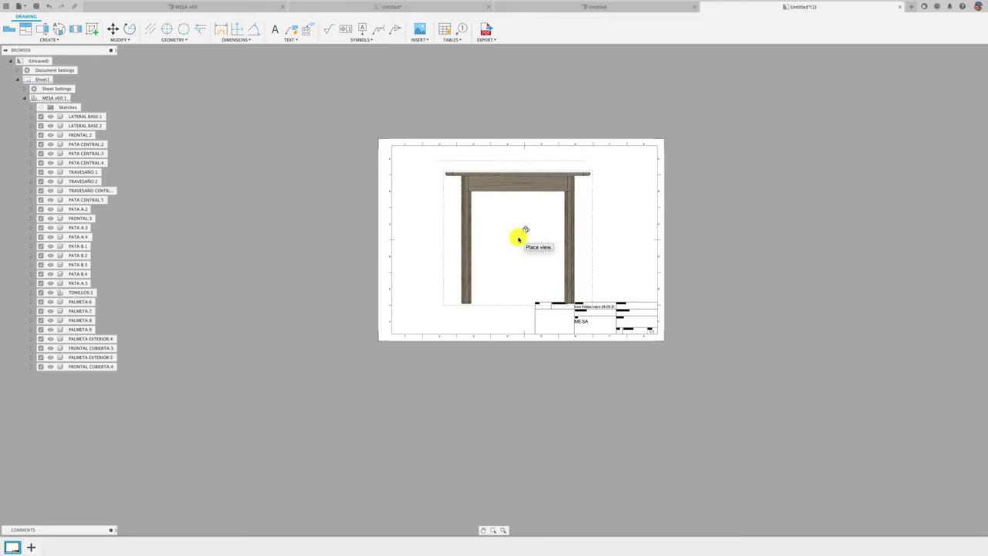
click(522, 243)
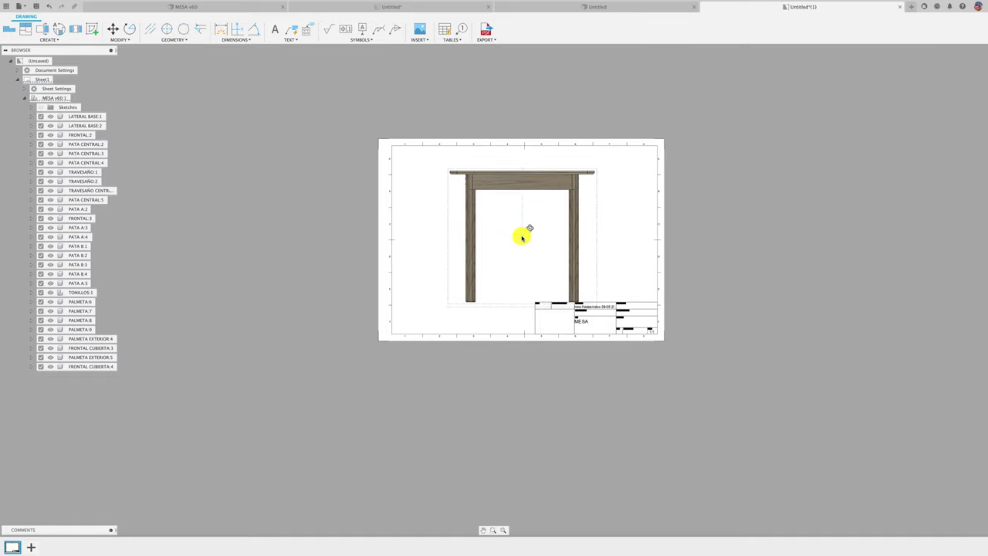
scroll(530, 220, up, 2)
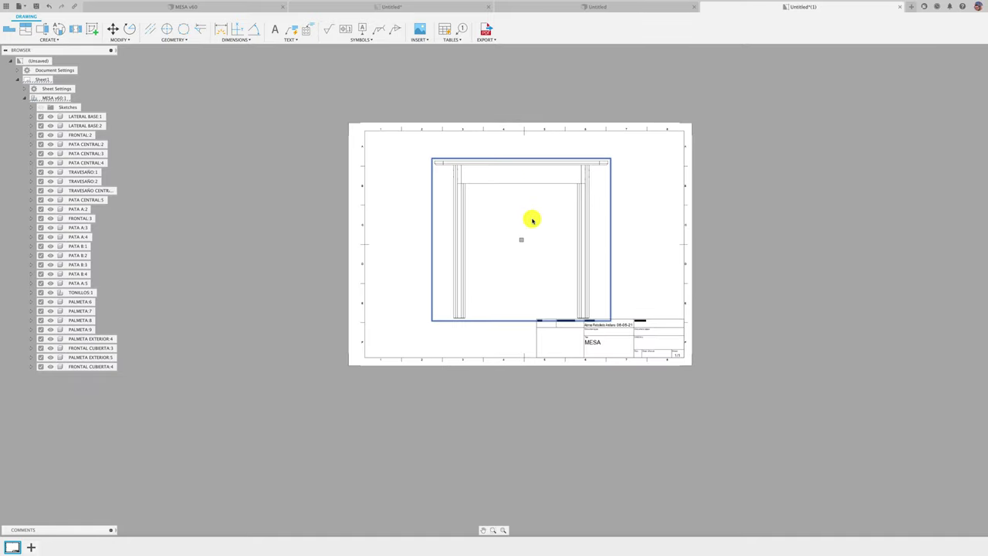
click(409, 224)
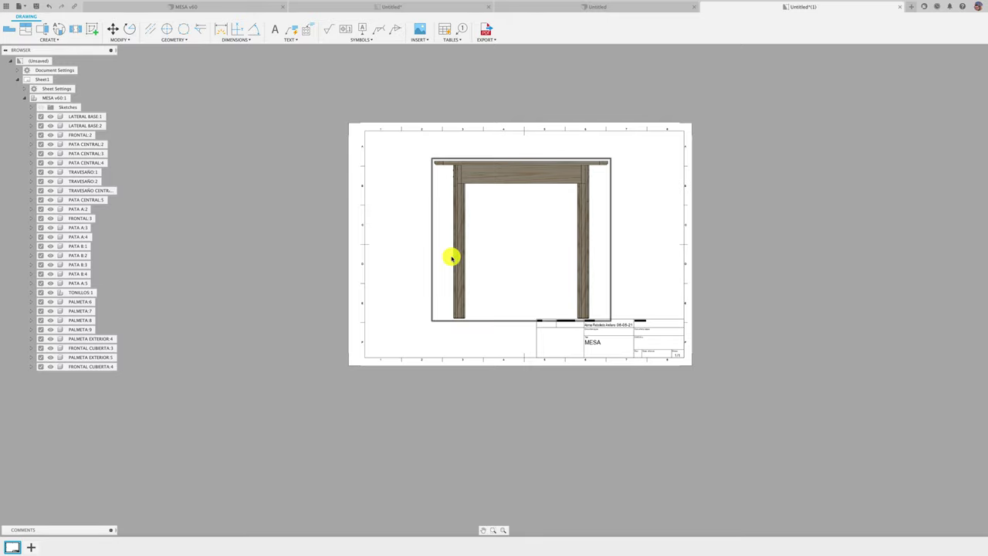
scroll(424, 234, up, 2)
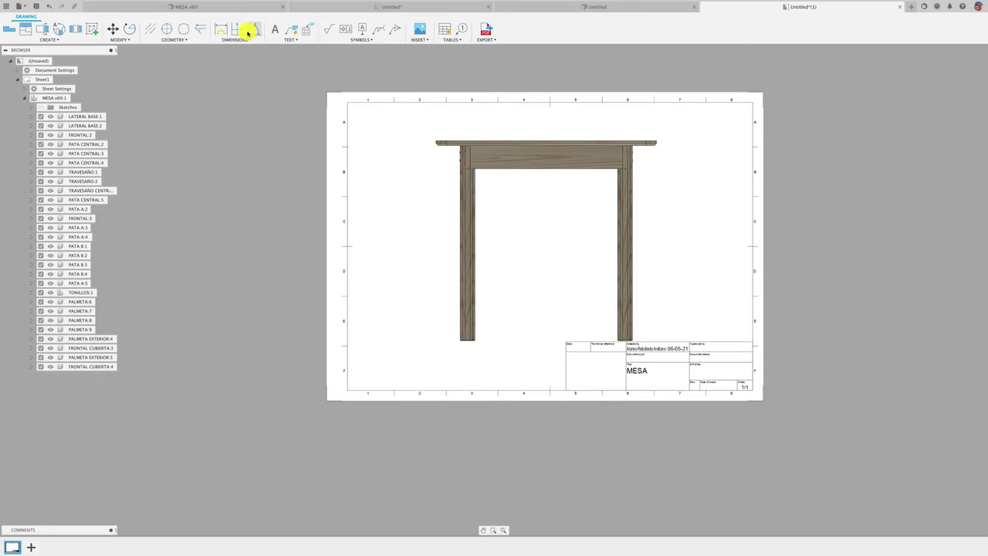
Dimension the table's 769.5 height from tabletop to leg foot, placed left of the view.
click(221, 30)
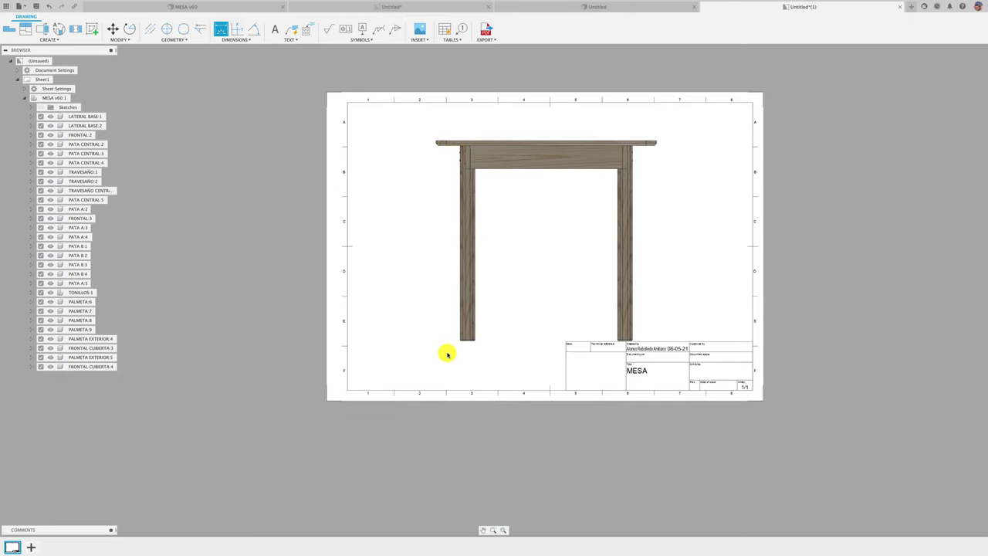
scroll(455, 349, up, 2)
scroll(470, 342, up, 1)
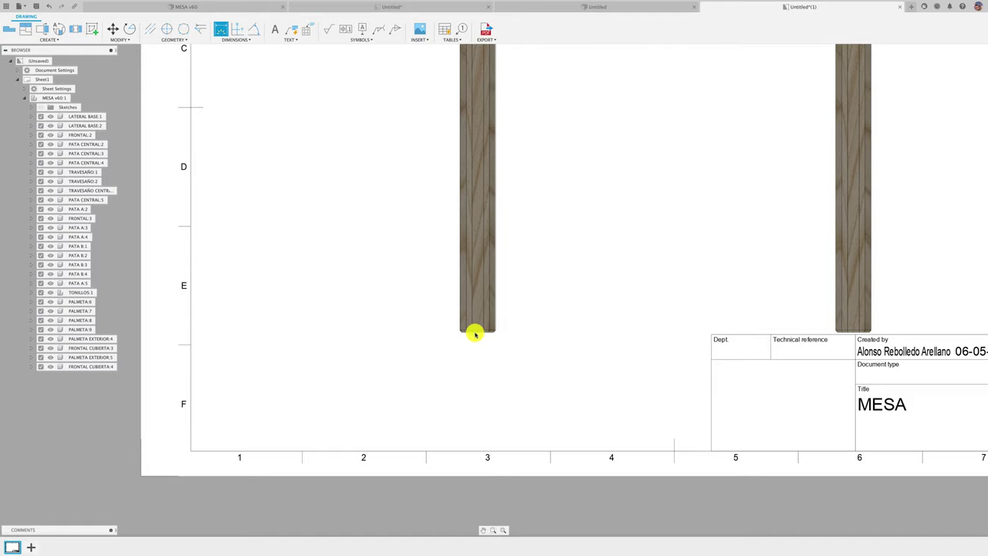
scroll(476, 305, down, 5)
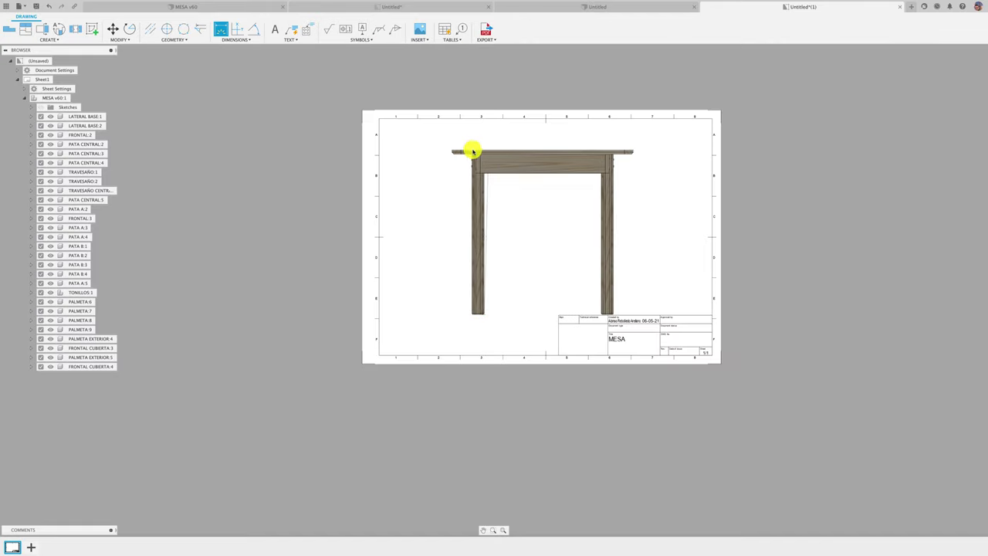
scroll(471, 152, up, 1)
scroll(469, 153, up, 1)
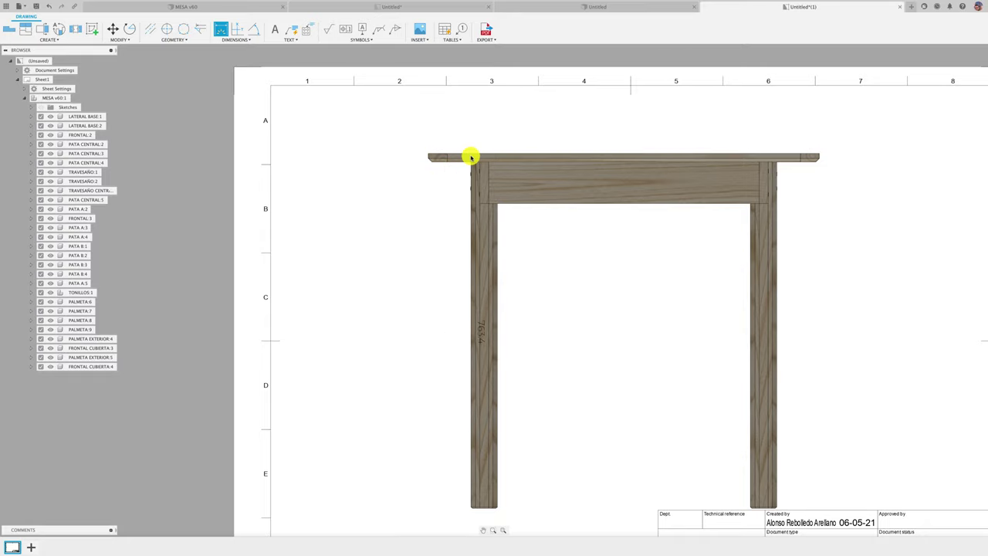
click(477, 155)
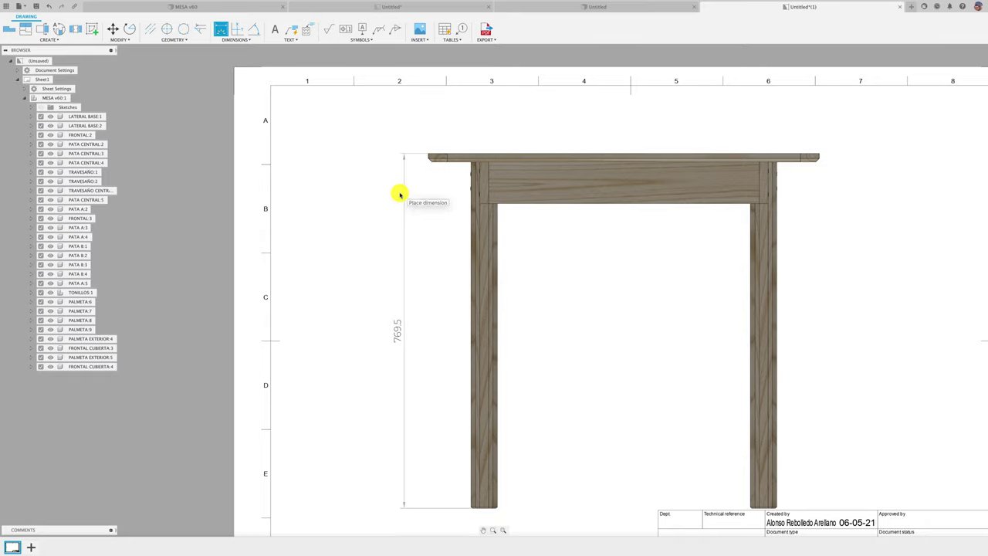
click(363, 194)
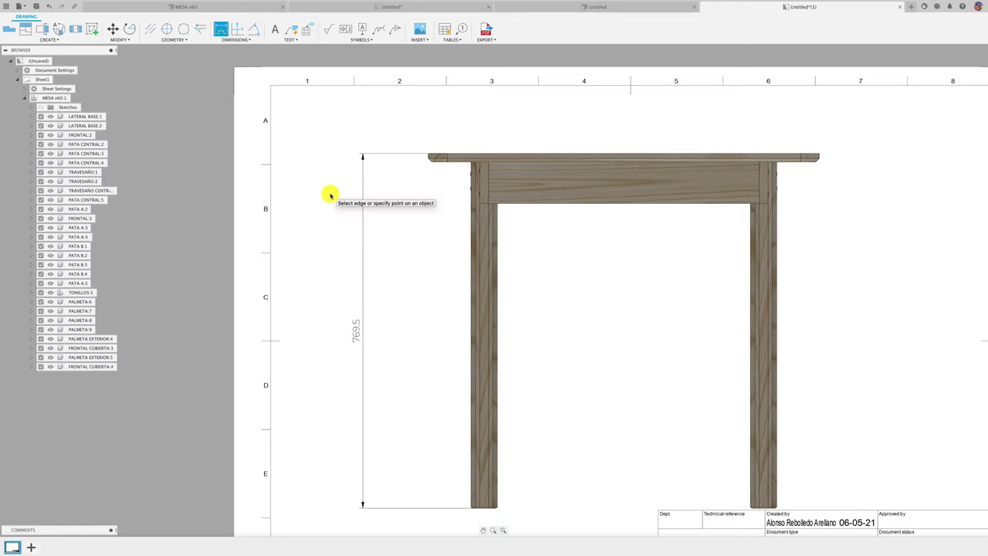
scroll(329, 194, down, 2)
key(Escape)
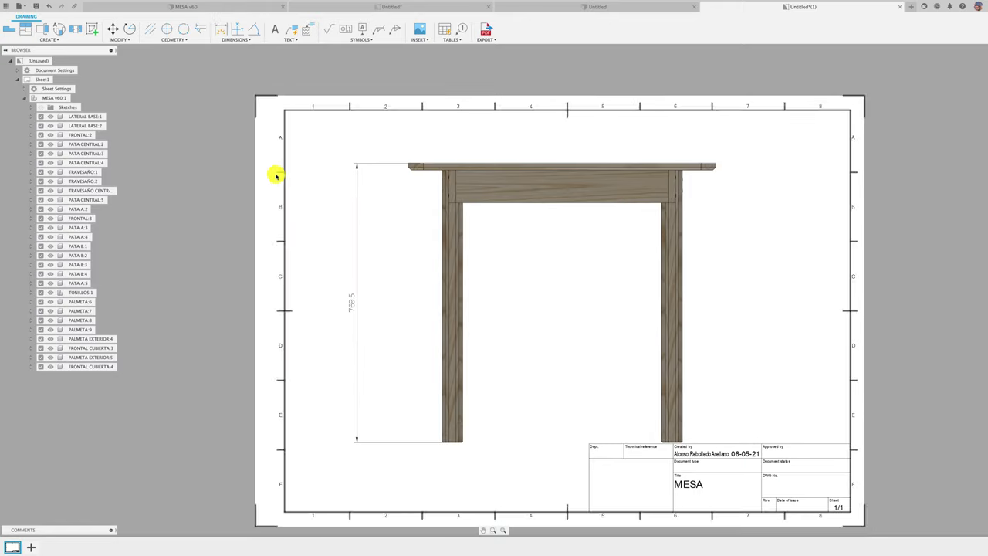
Add a horizontal break view removing the middle section of the table legs.
click(75, 30)
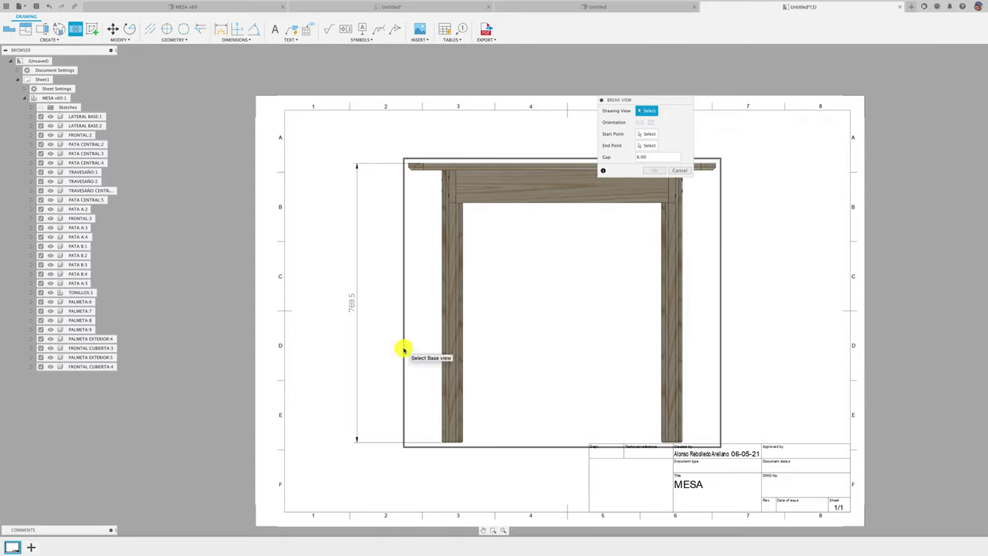
click(403, 349)
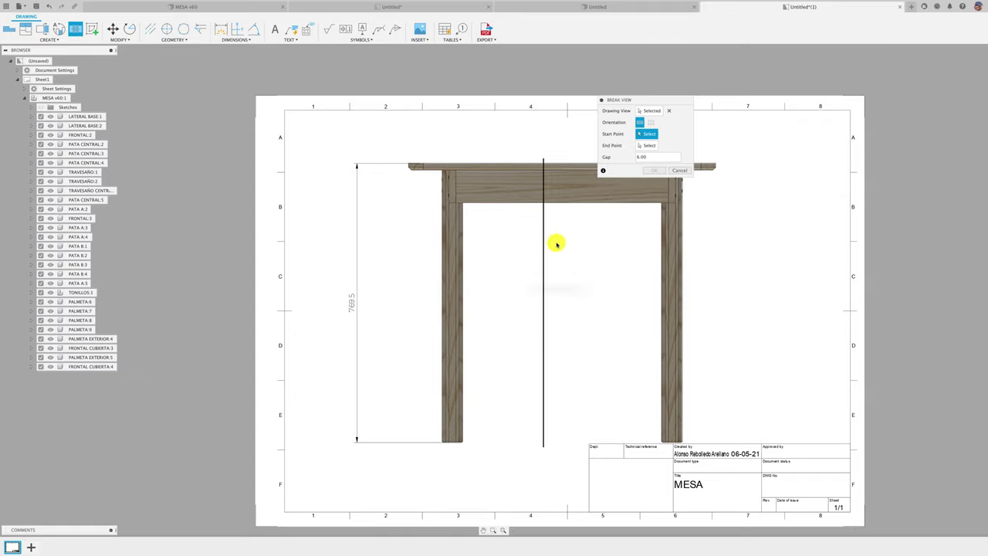
click(651, 122)
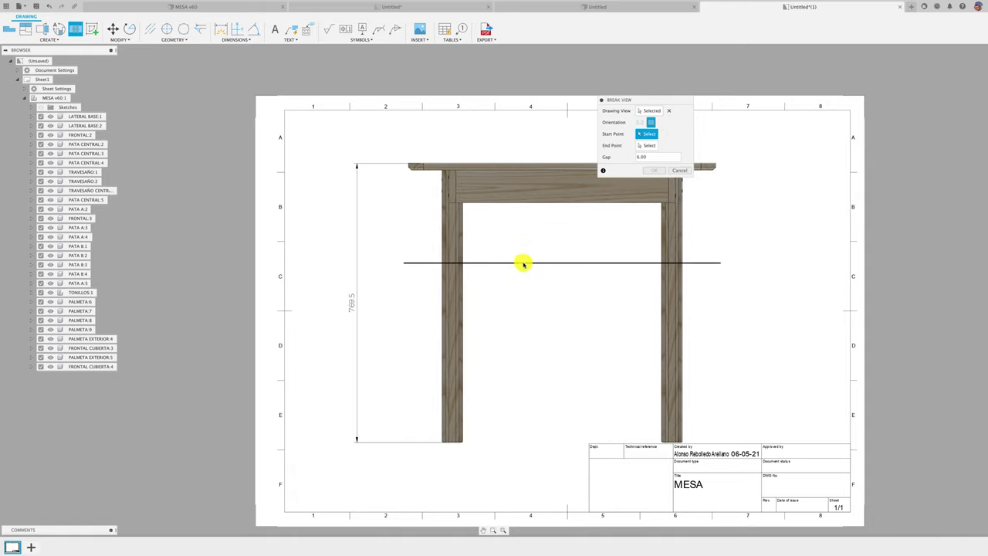
click(524, 263)
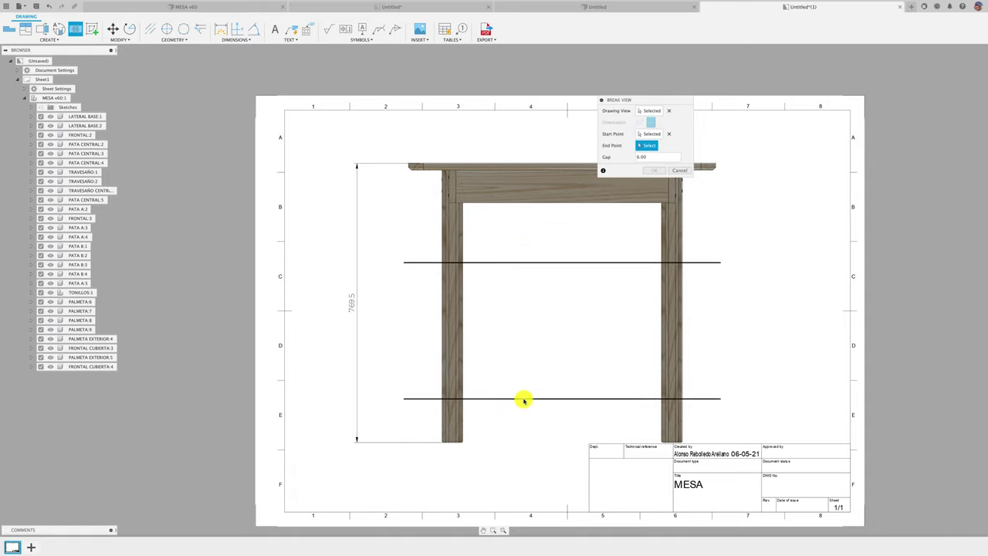
click(523, 398)
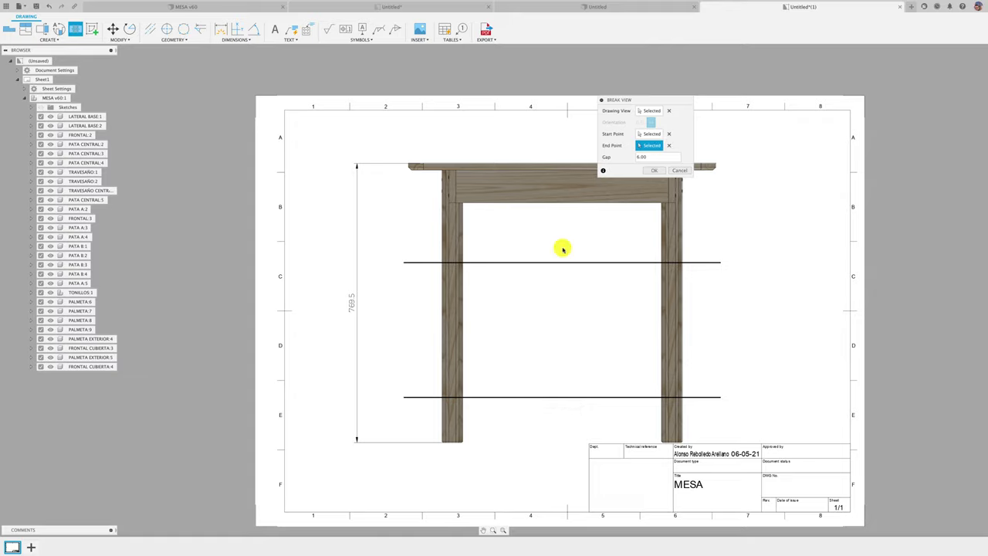
click(654, 170)
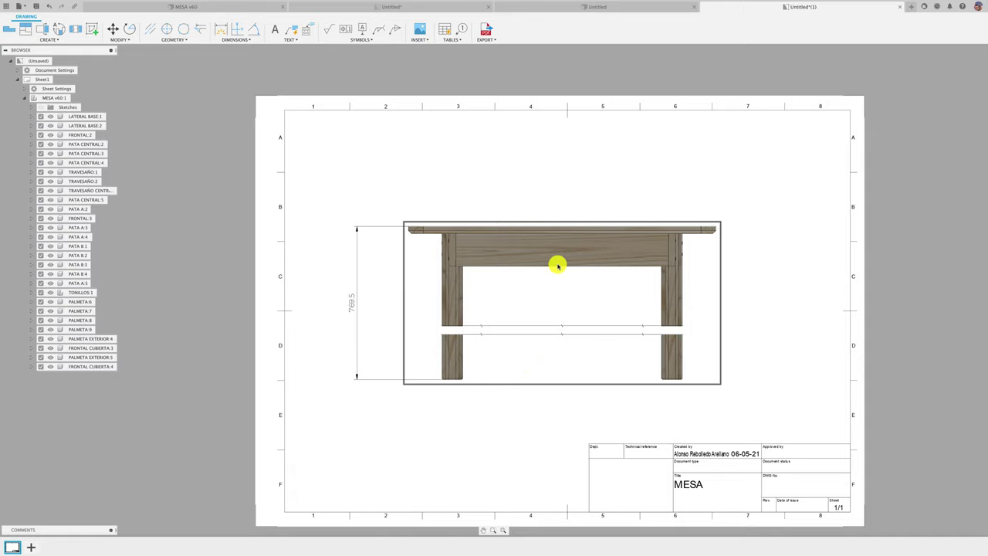
drag(568, 221, 567, 201)
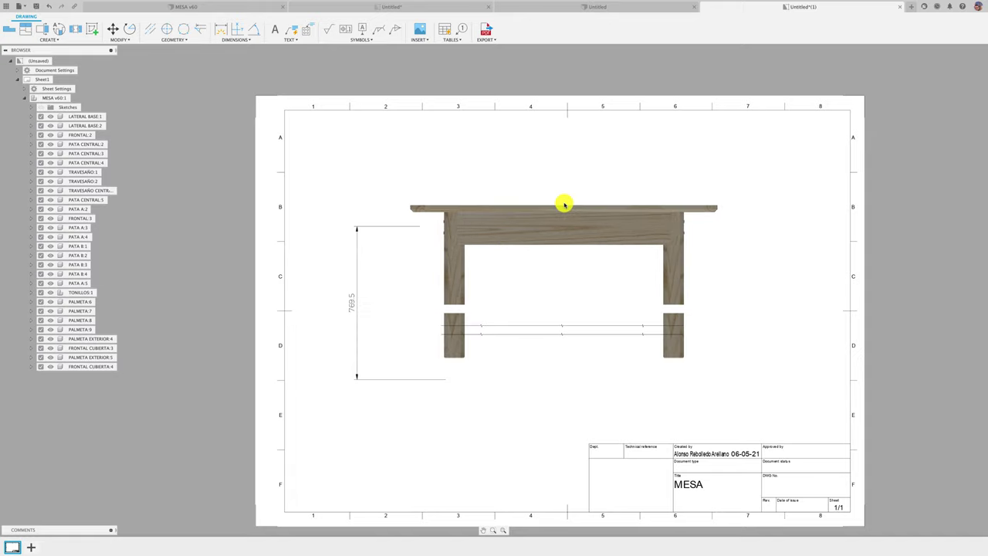
scroll(498, 358, up, 1)
scroll(498, 358, up, 1)
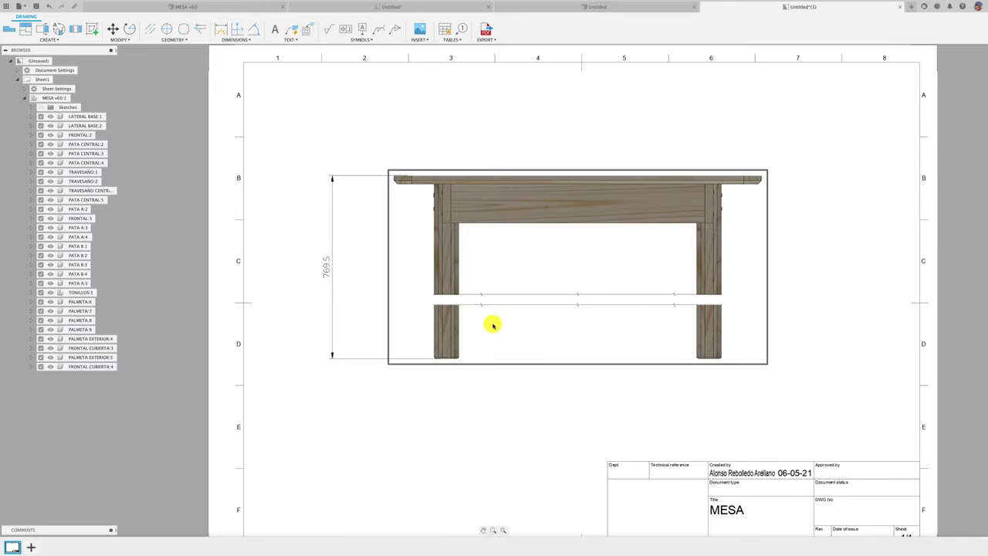
click(457, 300)
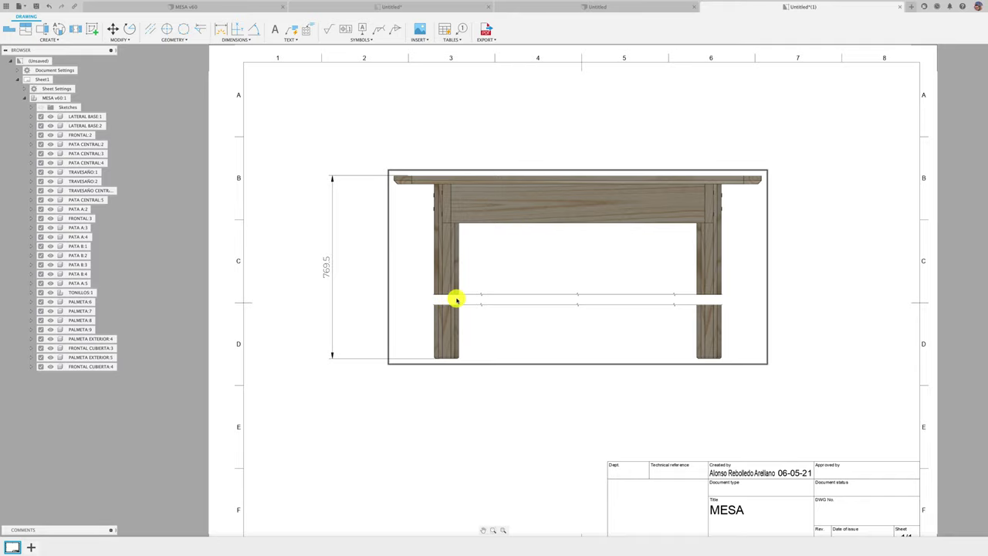
click(580, 408)
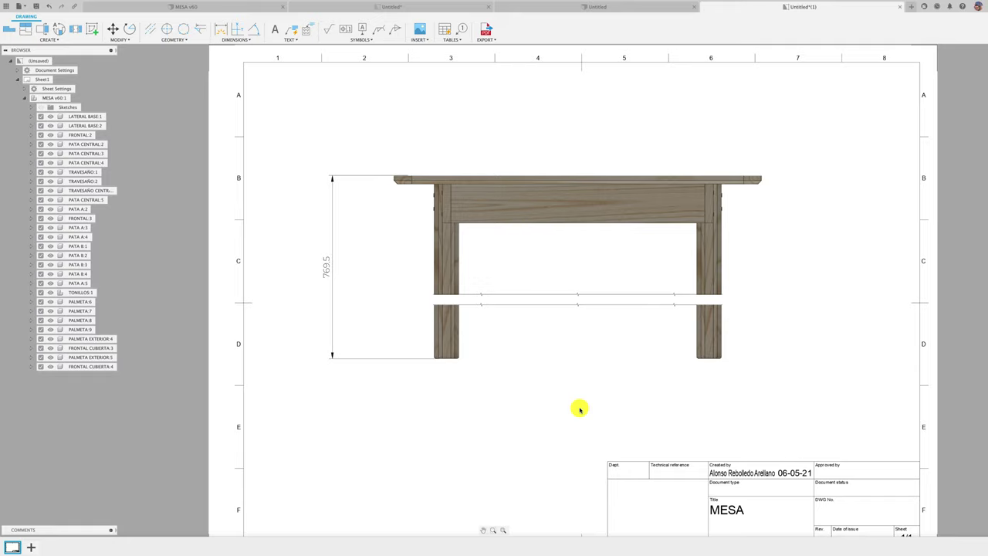
scroll(580, 408, down, 1)
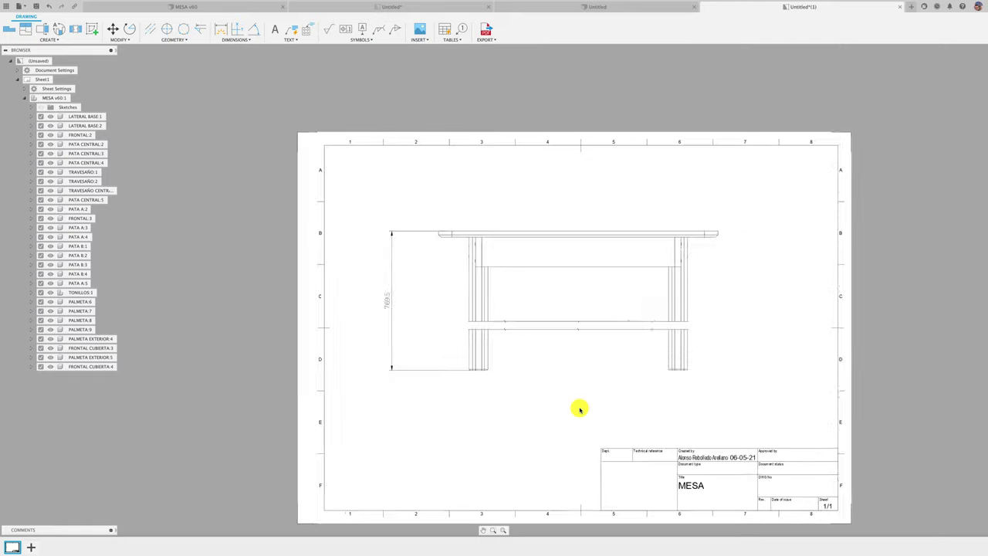
scroll(580, 403, up, 4)
scroll(569, 390, down, 3)
scroll(567, 392, down, 2)
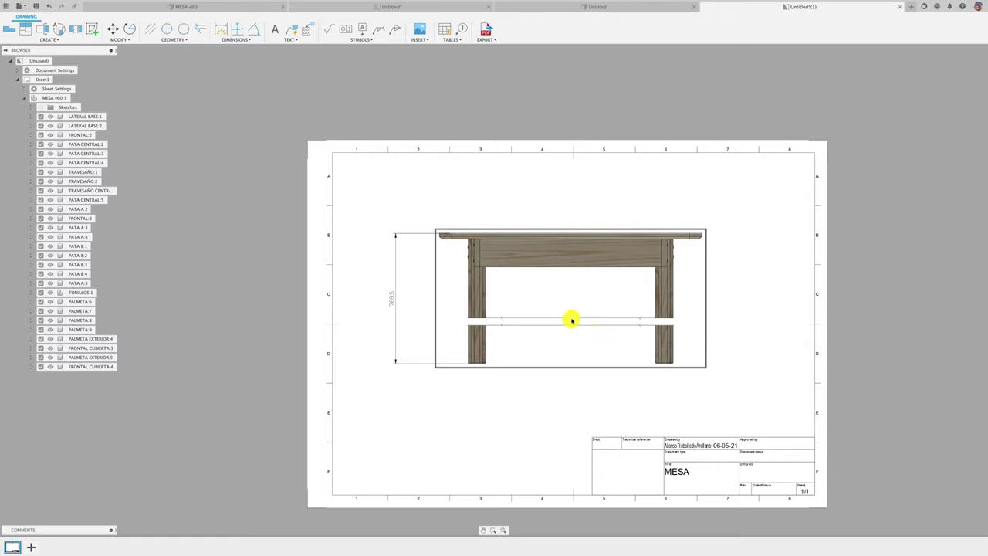
Replace the existing break with a new horizontal break across the upper legs.
click(555, 325)
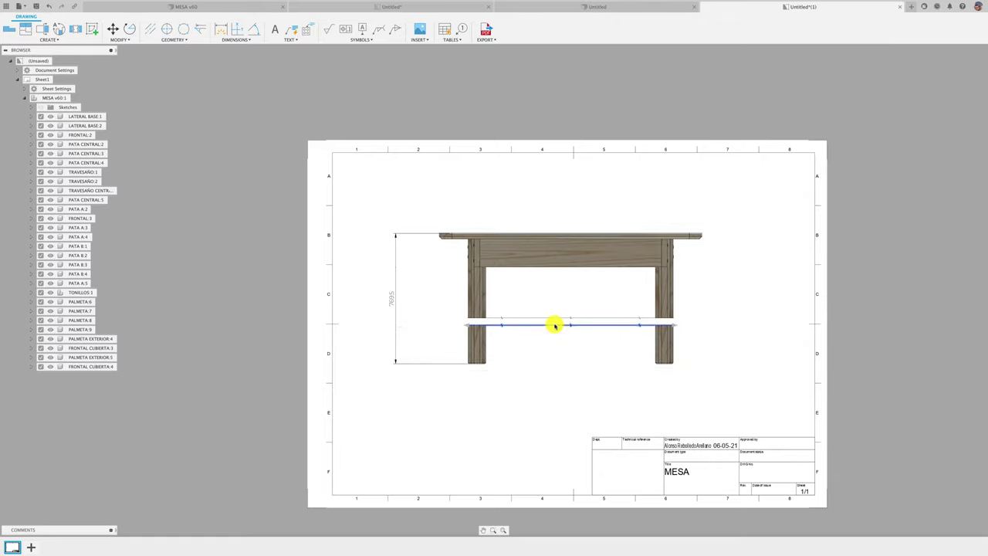
key(Delete)
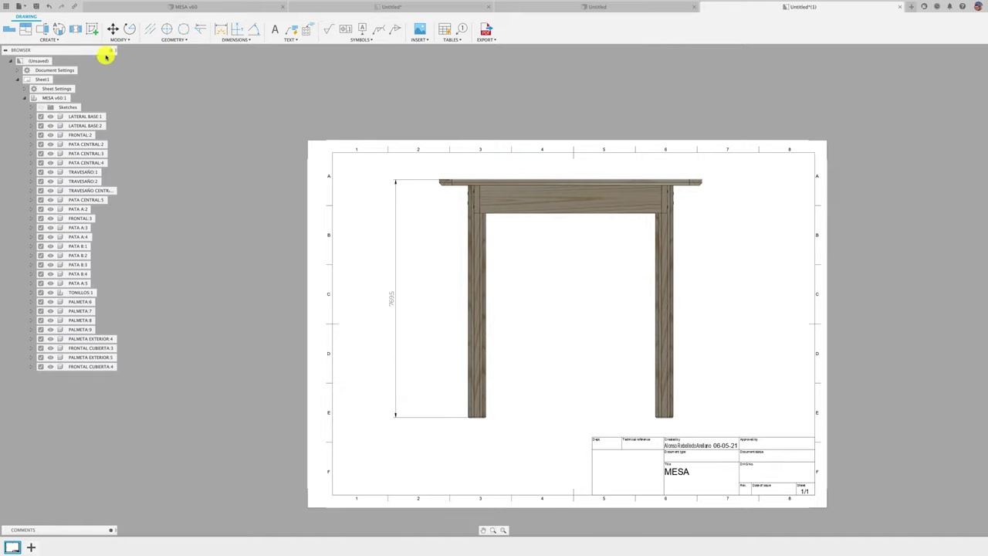
click(75, 29)
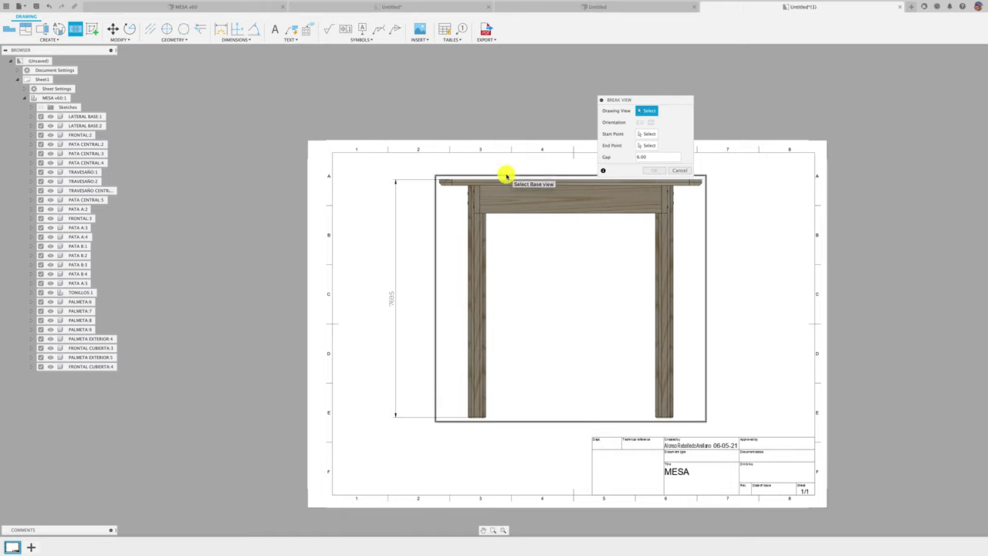
click(507, 178)
click(650, 121)
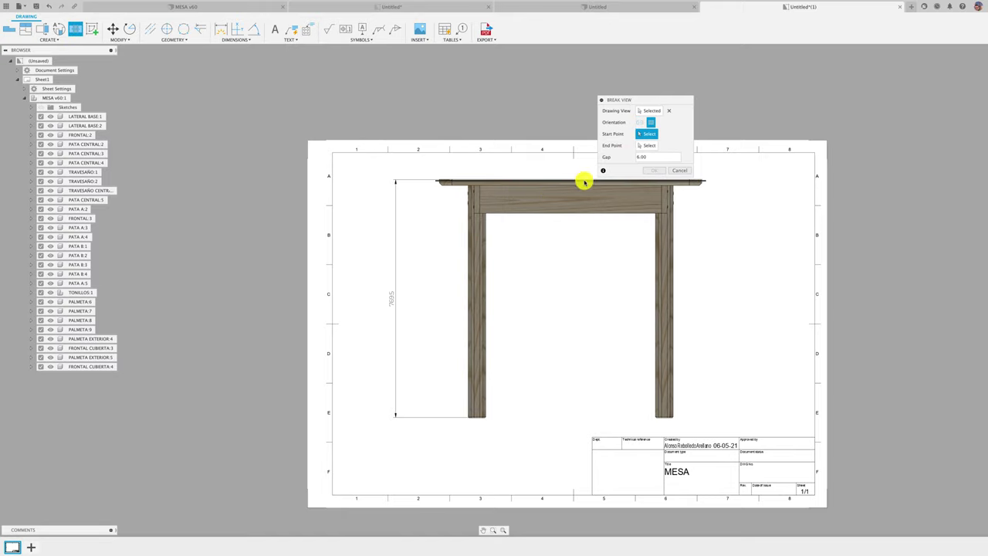
click(449, 239)
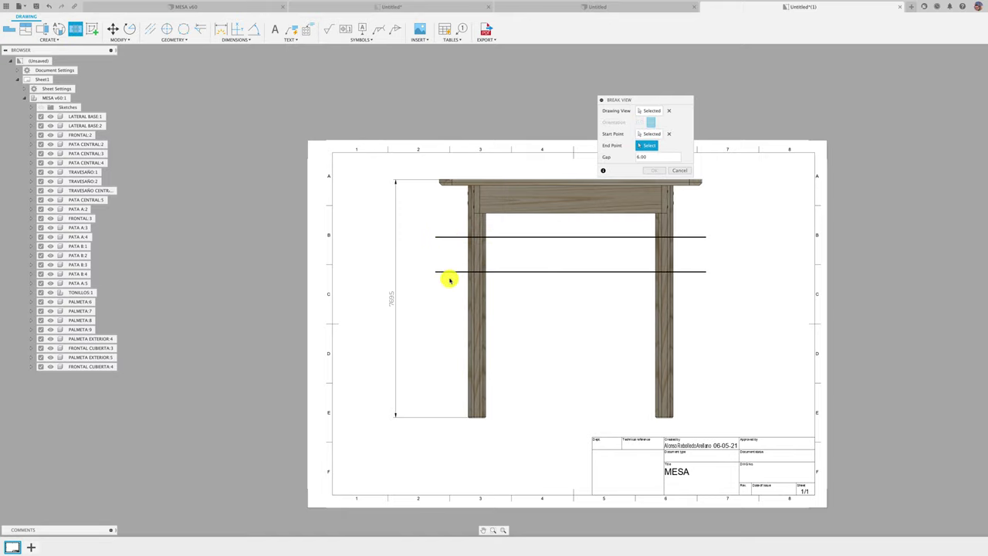
click(449, 278)
click(655, 171)
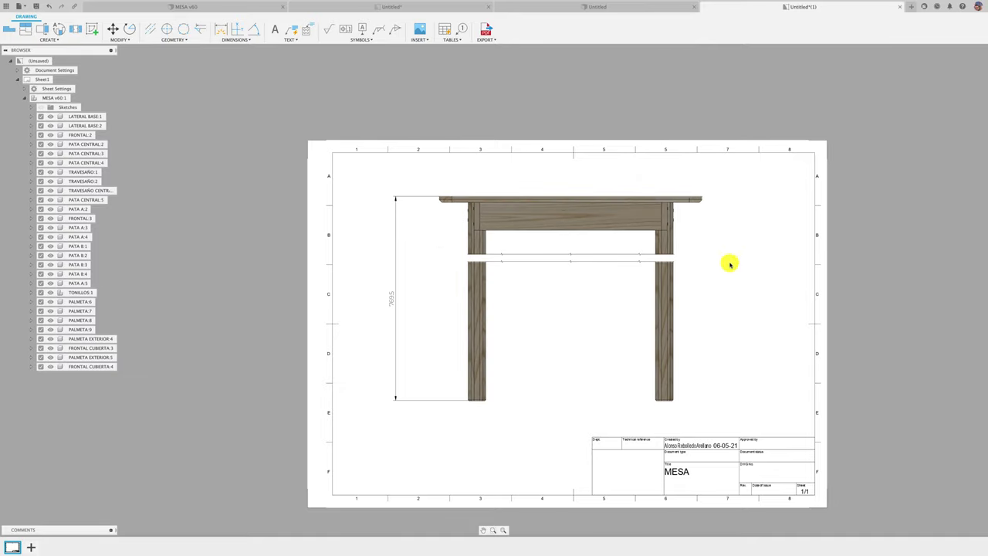
Add a second horizontal break across the lower part of the legs.
click(489, 193)
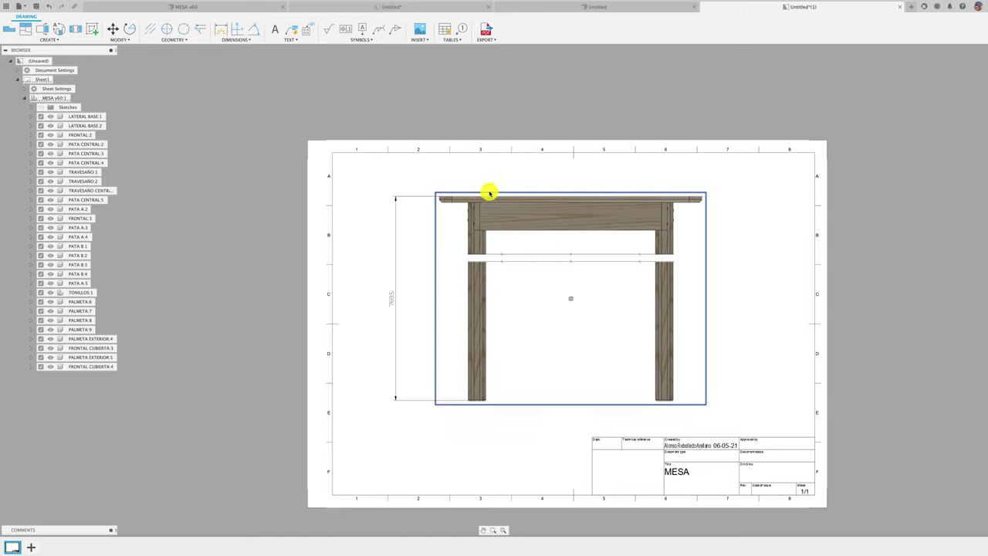
click(75, 29)
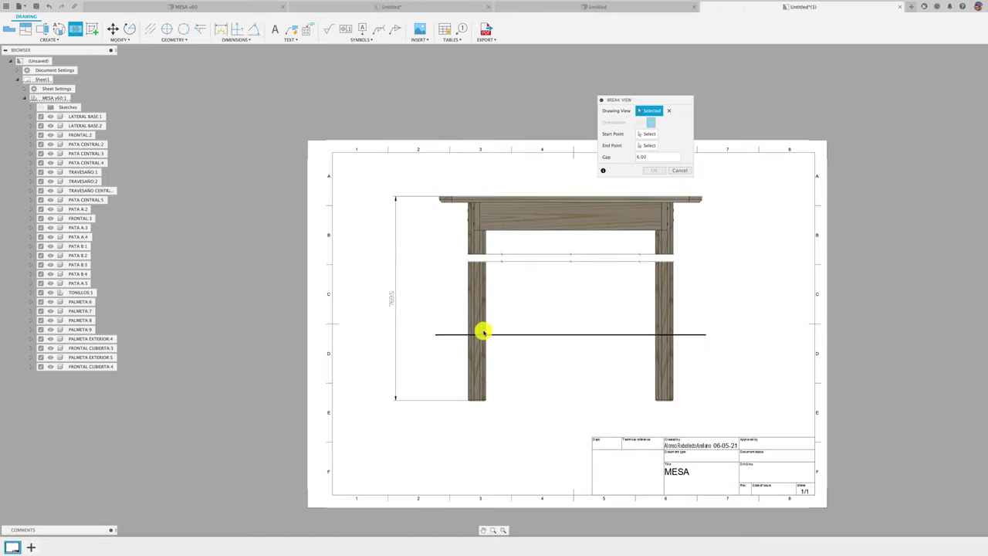
click(481, 316)
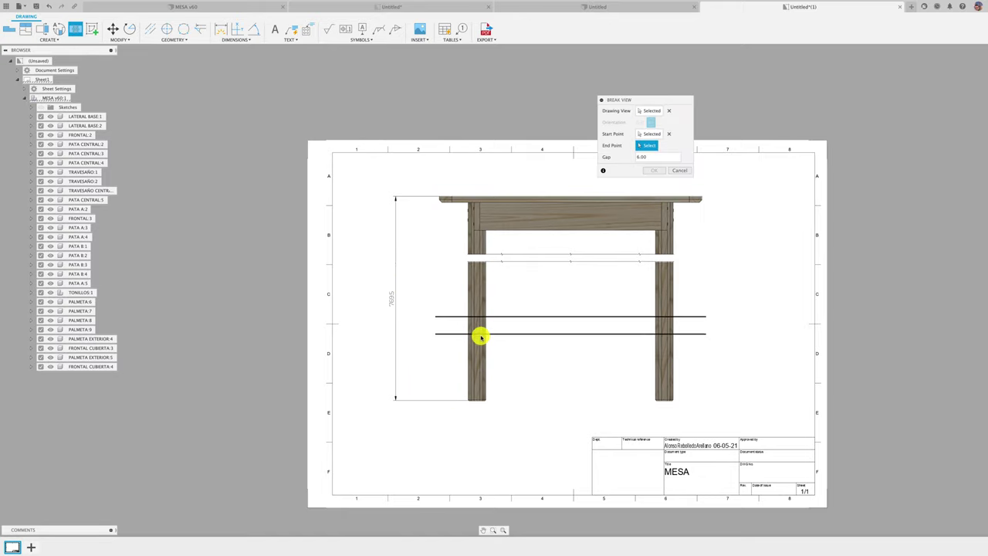
click(478, 357)
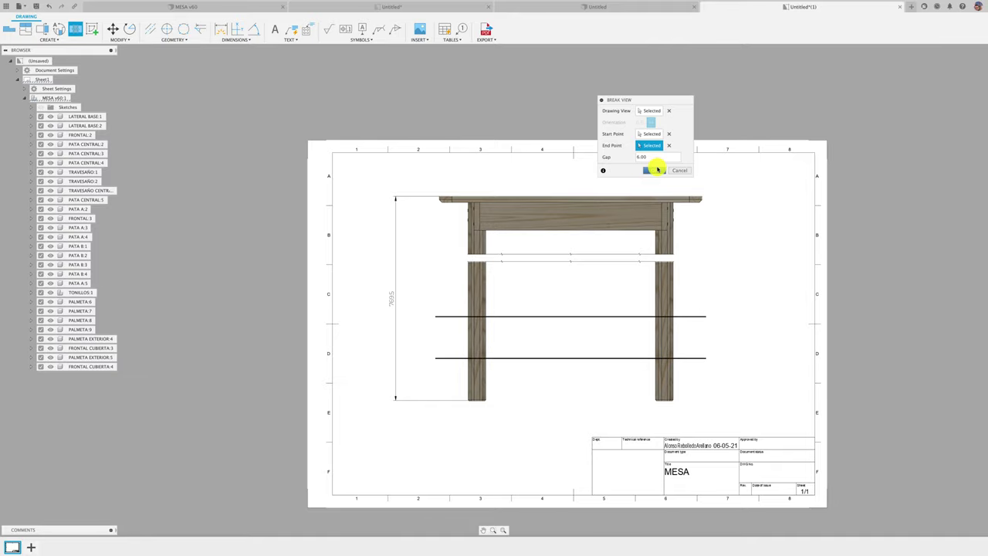
click(649, 171)
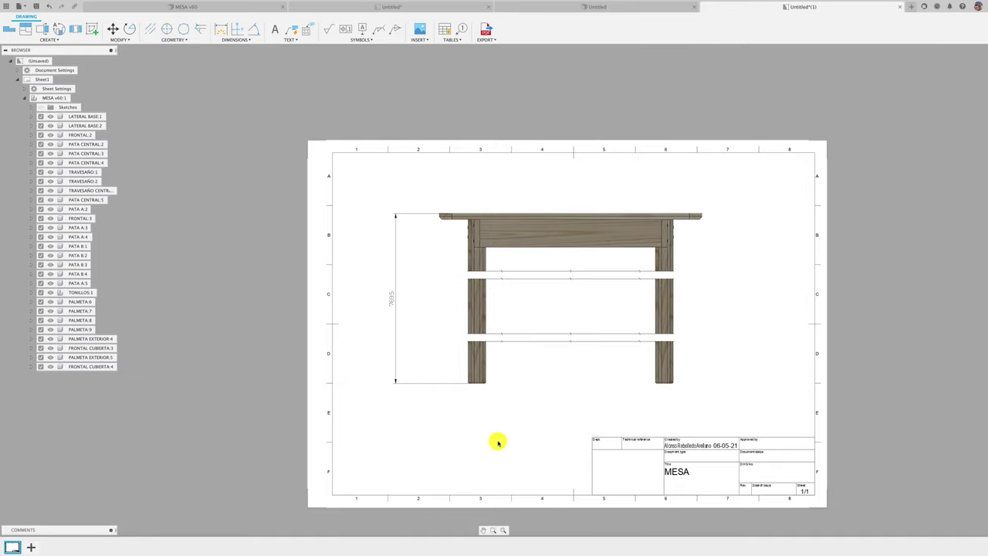
scroll(660, 343, up, 2)
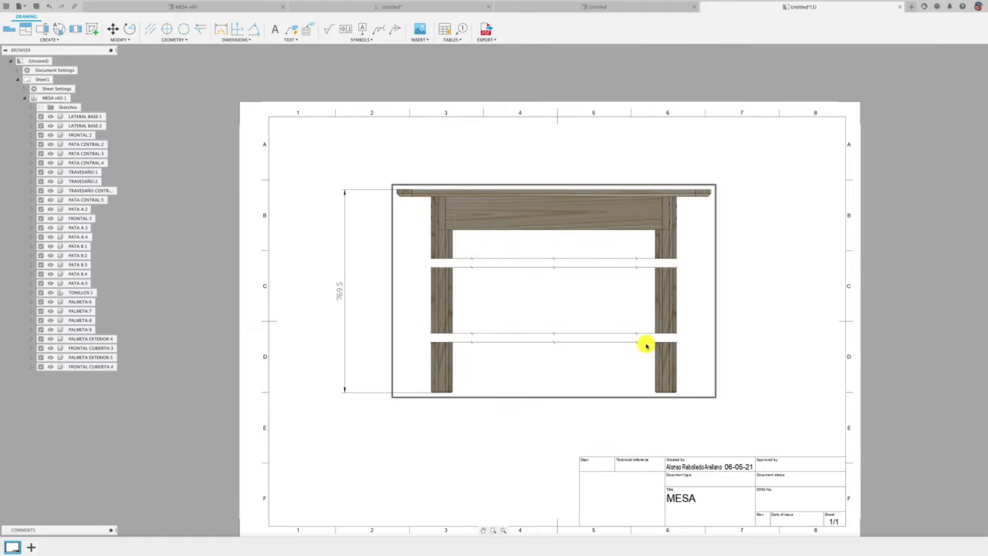
Check the lower break's settings, then drag both break lines to span the full view width.
double_click(644, 340)
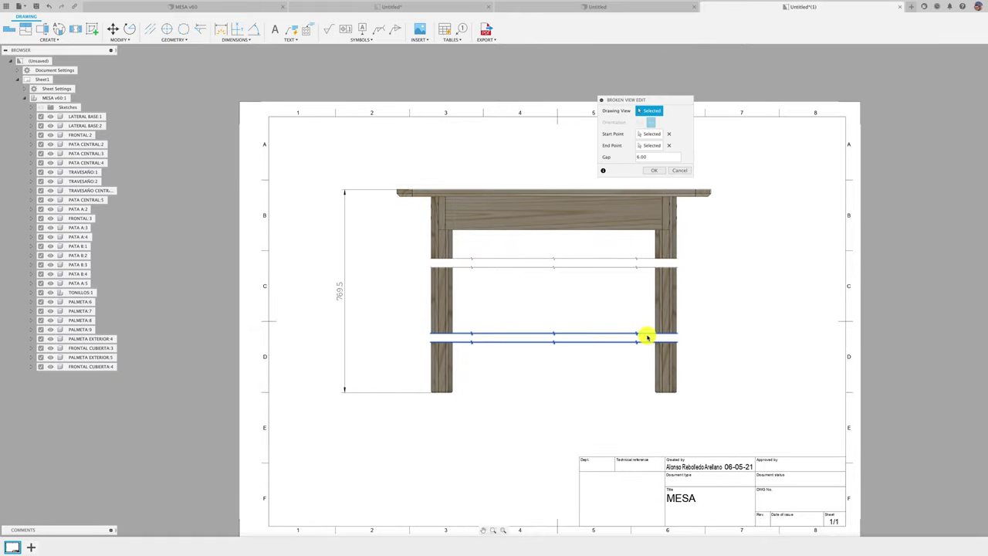
click(681, 171)
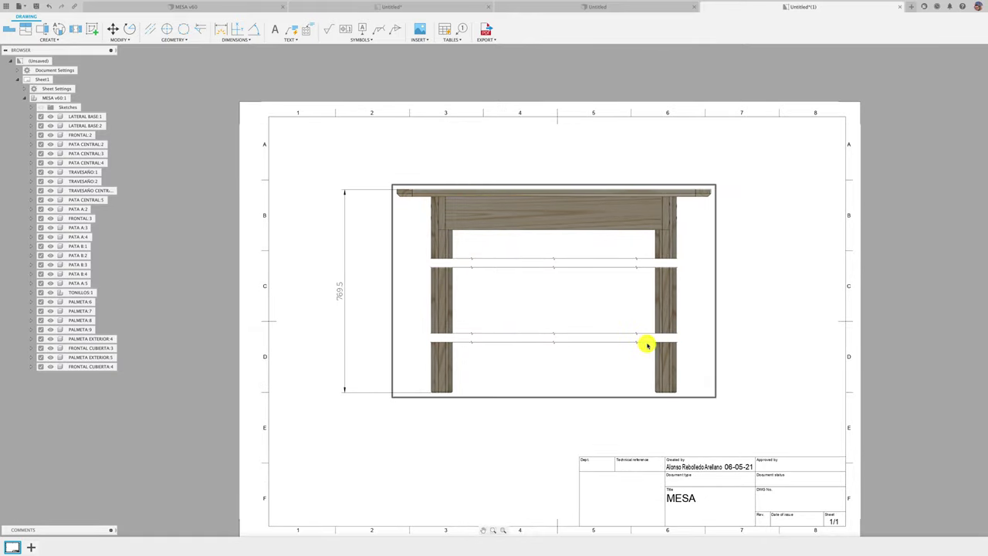
drag(662, 342, 646, 333)
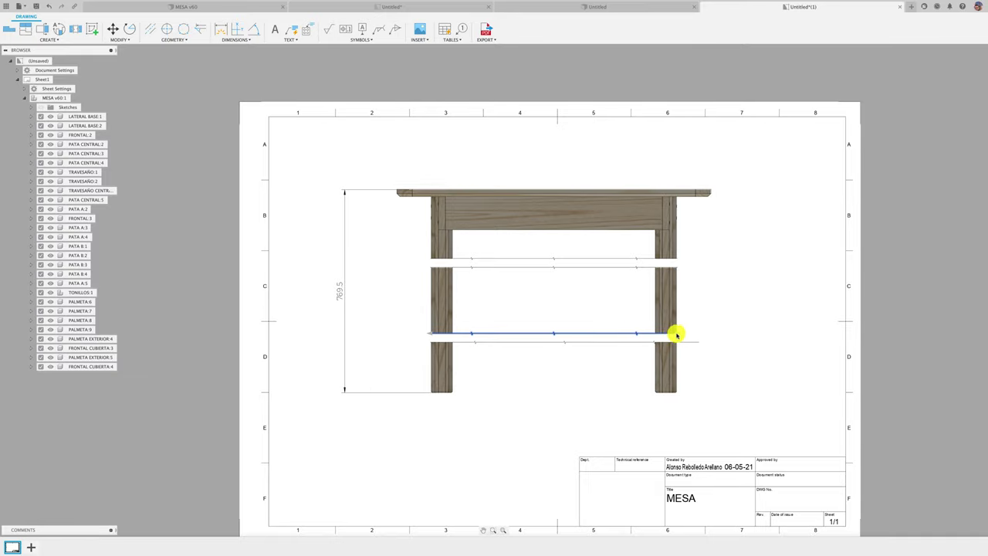
drag(472, 333, 426, 335)
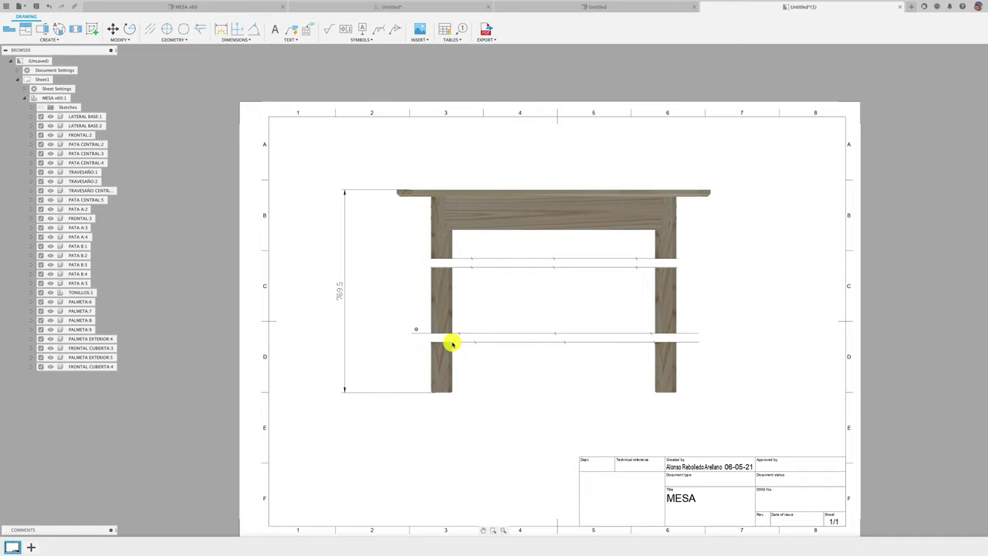
drag(458, 342, 428, 344)
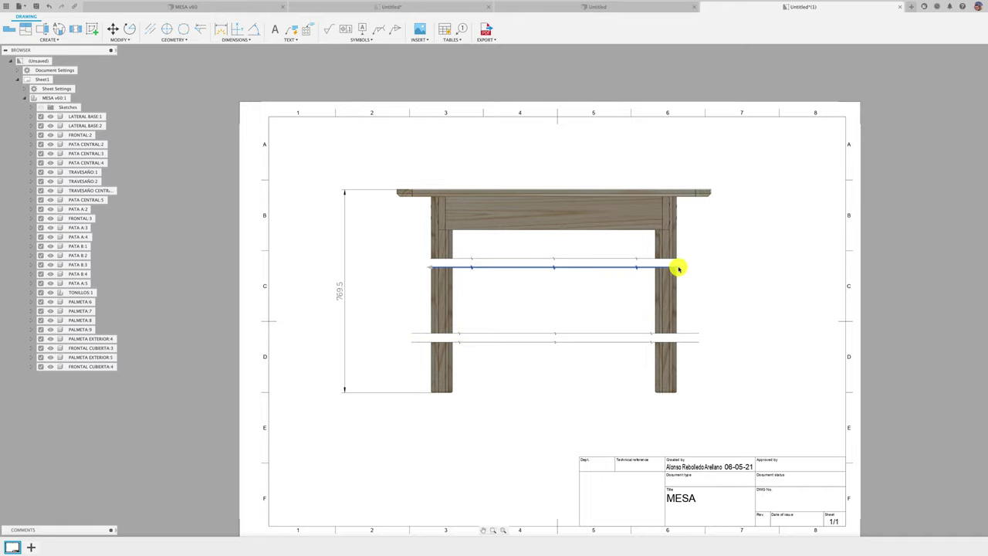
mouse_move(677, 268)
mouse_down()
mouse_move(700, 260)
mouse_move(689, 260)
mouse_up()
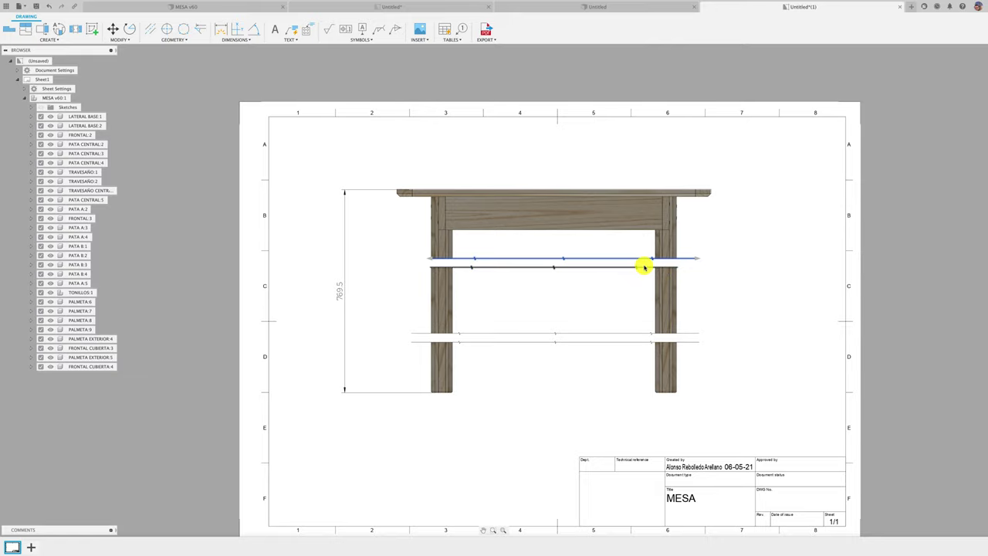
mouse_move(677, 268)
mouse_down()
mouse_move(690, 268)
mouse_move(419, 258)
mouse_move(430, 268)
mouse_move(413, 267)
mouse_up()
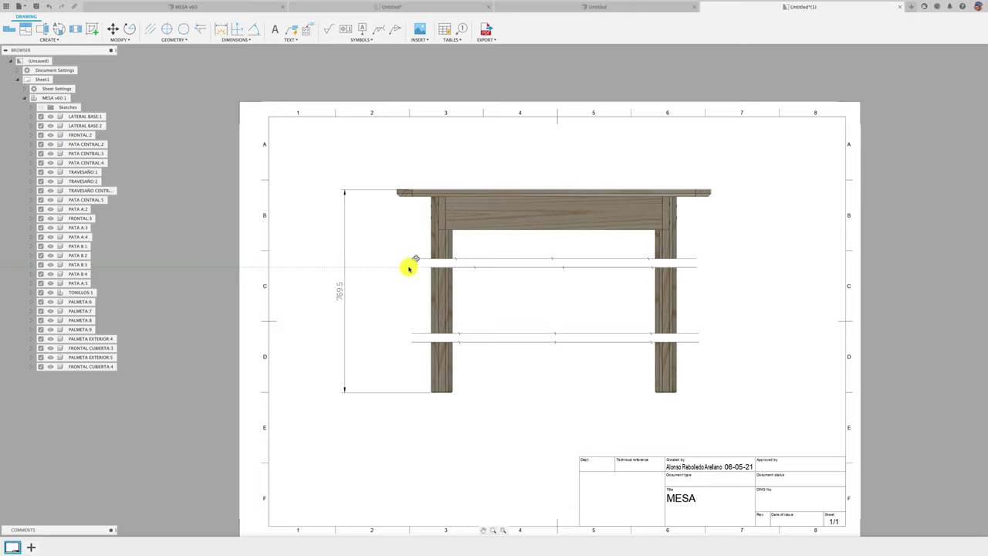
click(515, 397)
scroll(464, 417, down, 1)
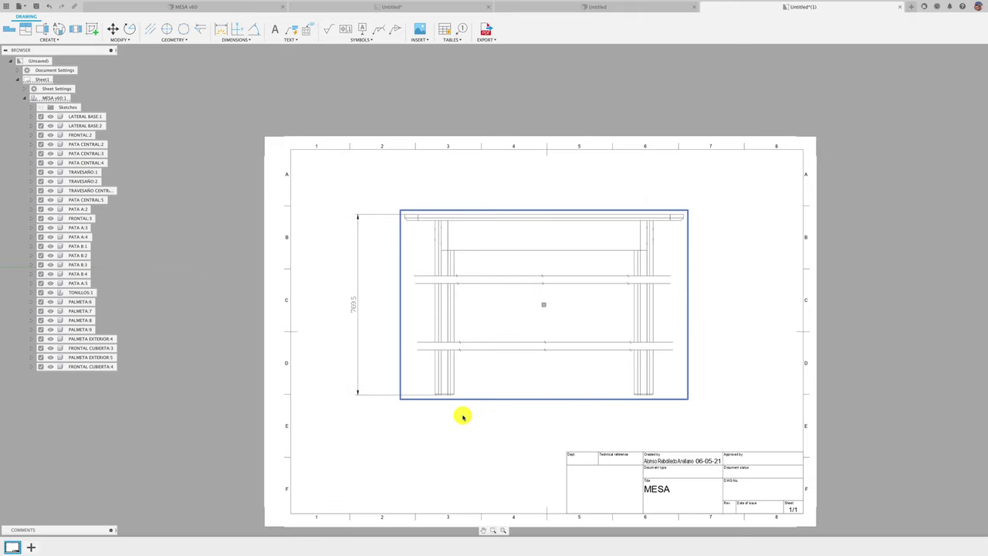
click(474, 437)
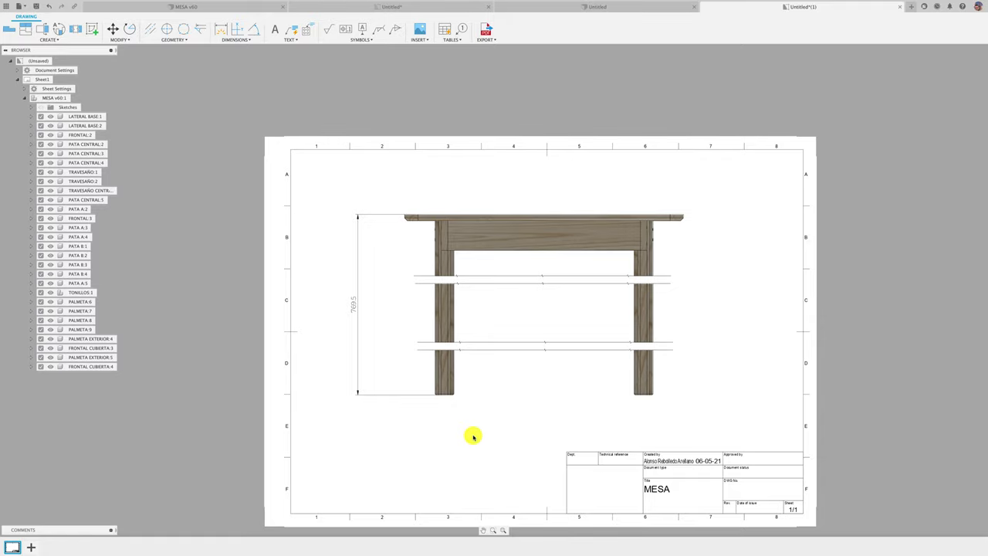
scroll(521, 430, up, 1)
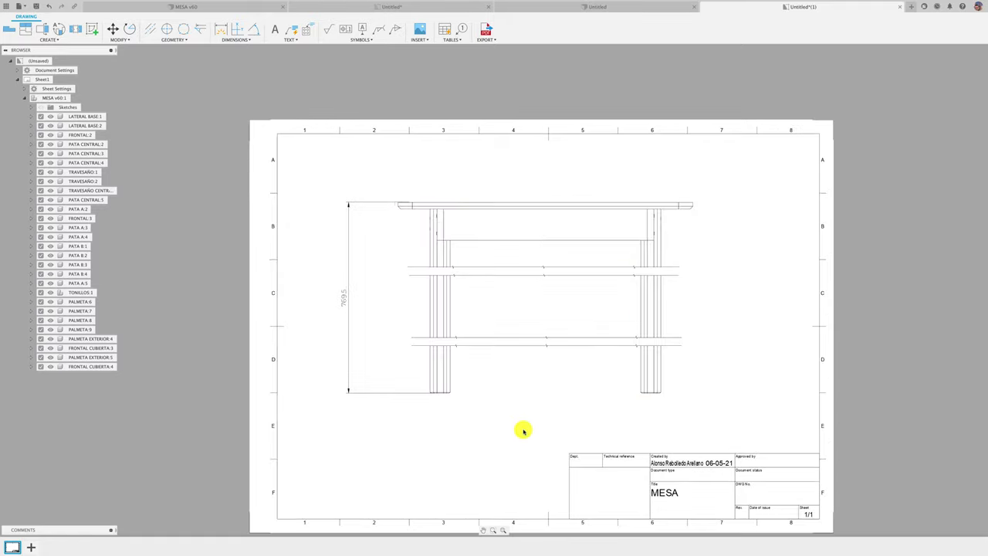
scroll(521, 431, up, 1)
scroll(522, 430, down, 3)
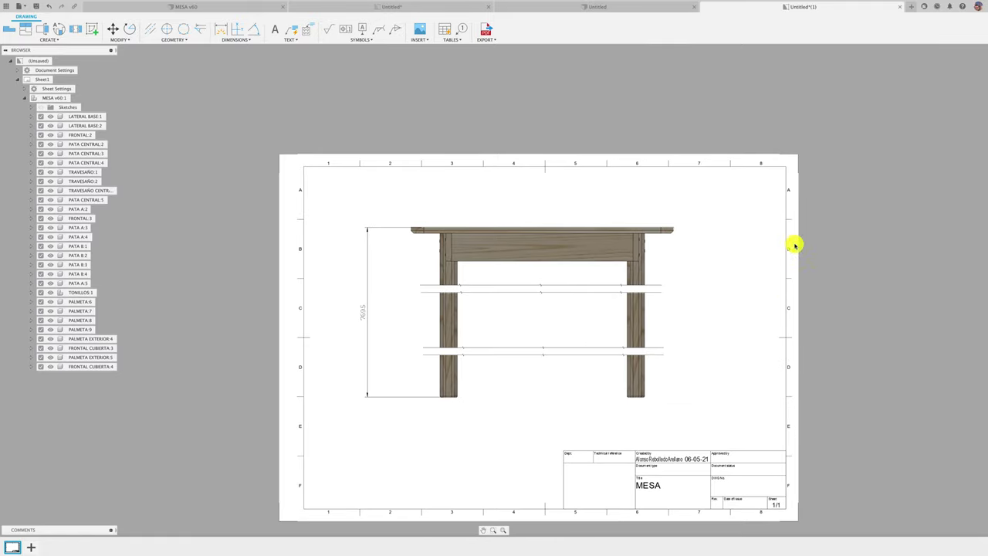
middle_drag(605, 193, 478, 172)
scroll(468, 185, up, 1)
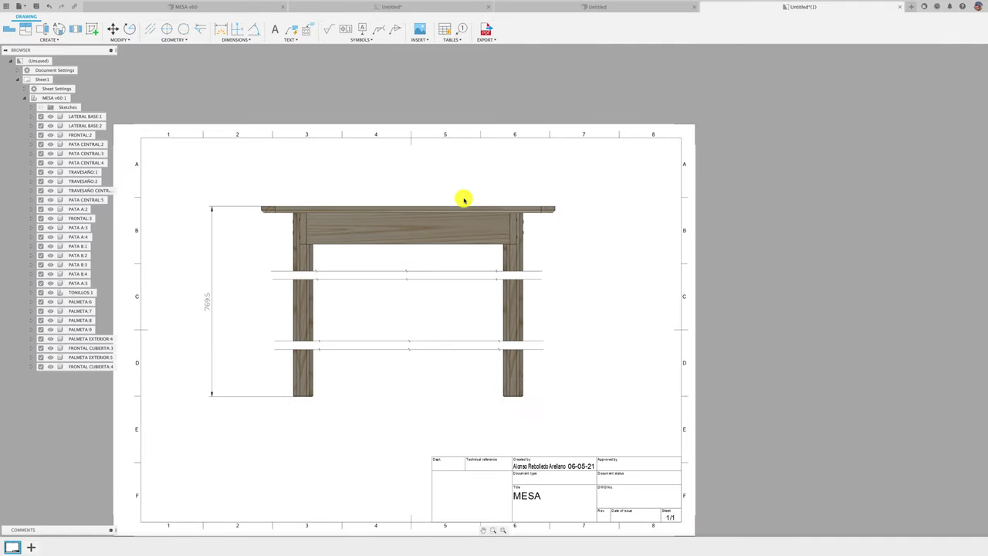
Add a projected view showing the splayed legs to the right of the side view.
click(27, 31)
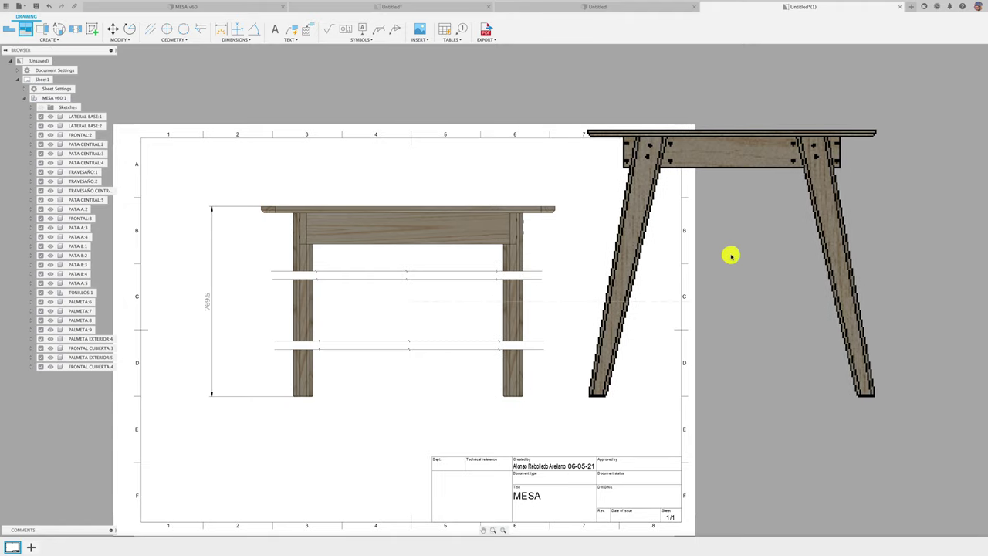
click(753, 244)
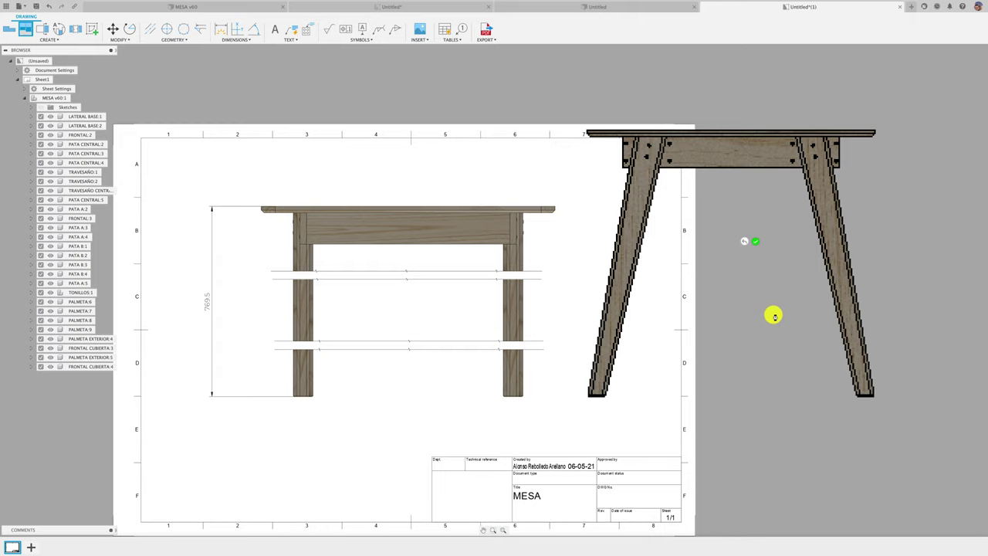
click(751, 247)
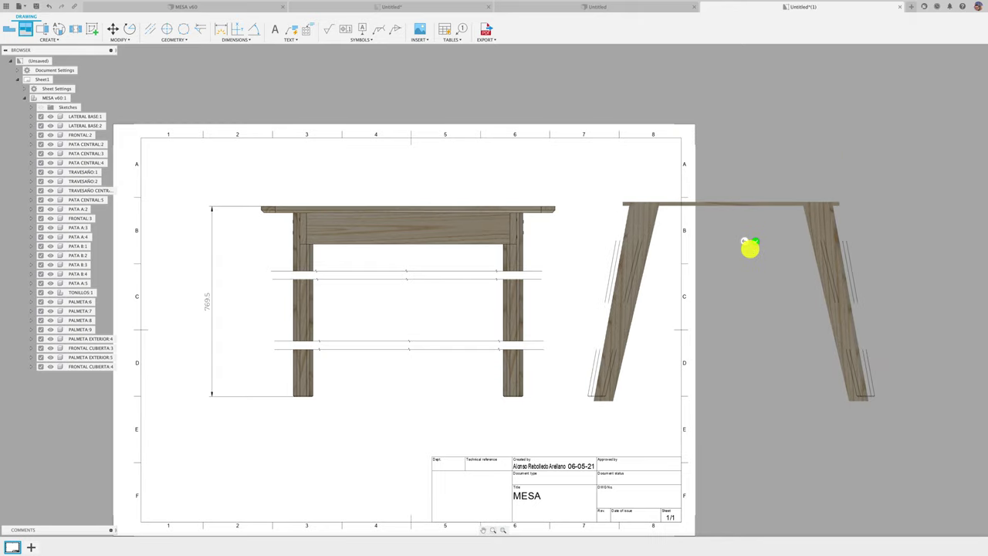